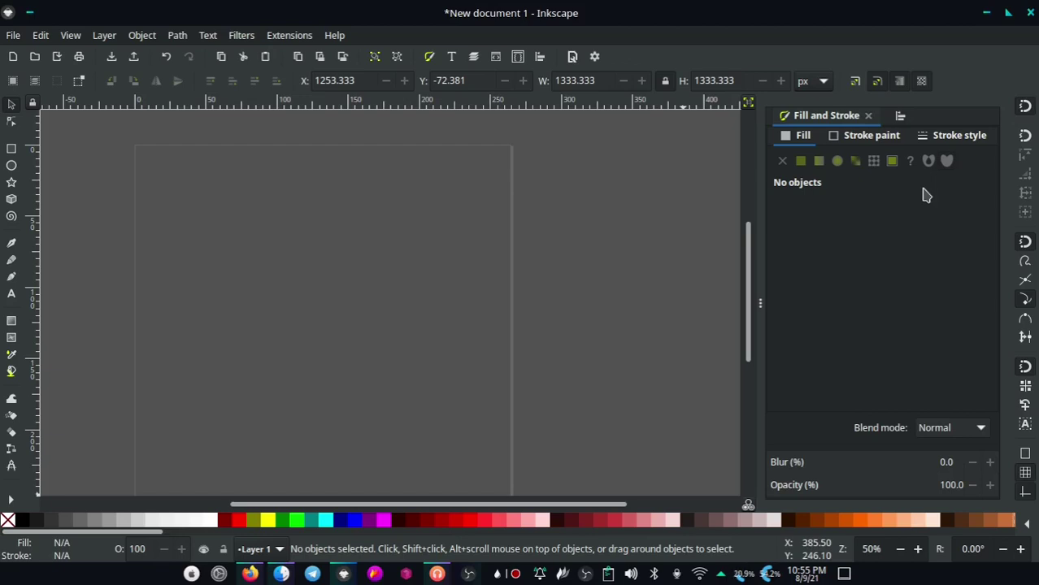
- Import 99d-logo-template.ai onto the canvas with the default PDF import settings
scroll(598, 278, "down", 2, "ctrl")
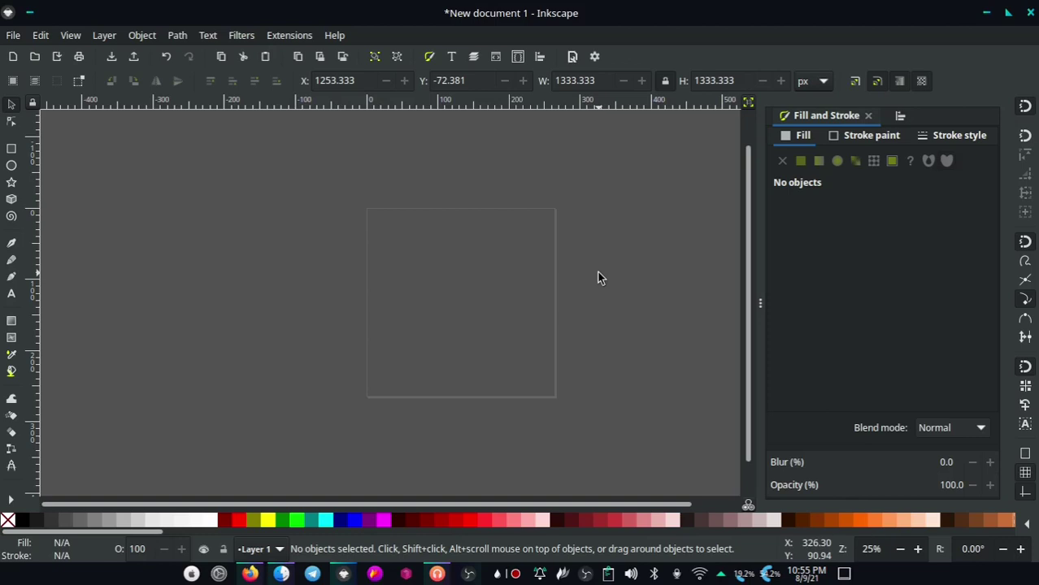
left_click(281, 574)
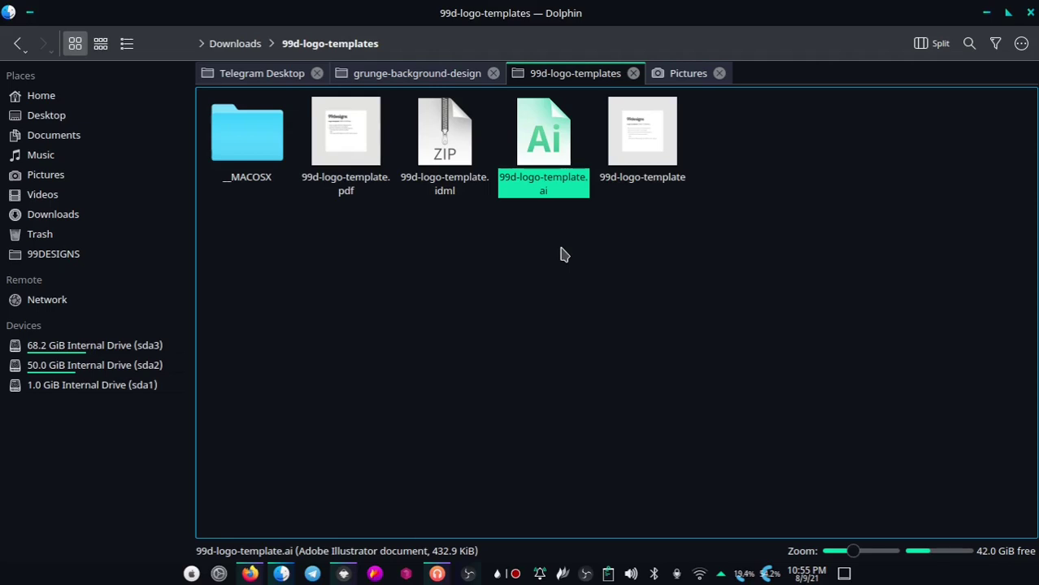
left_click_drag(543, 138, 343, 573)
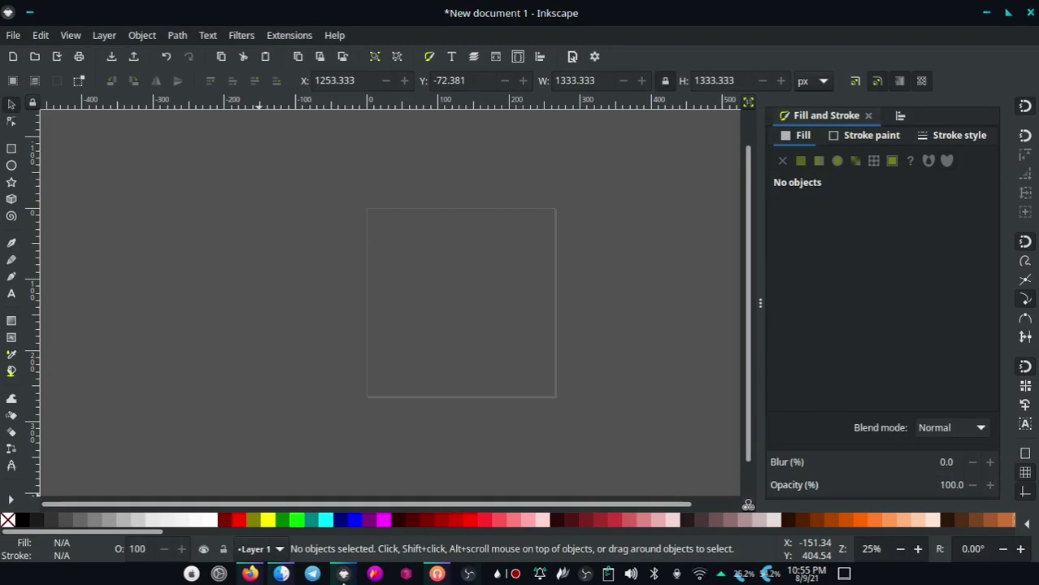
left_click_drag(343, 574, 475, 303)
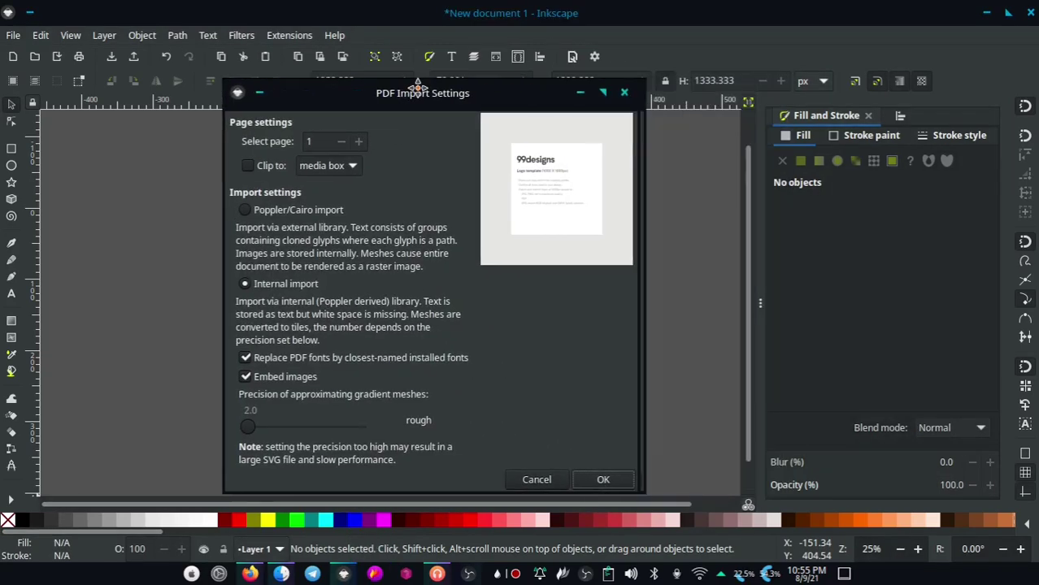
left_click_drag(550, 85, 390, 90)
left_click(603, 485)
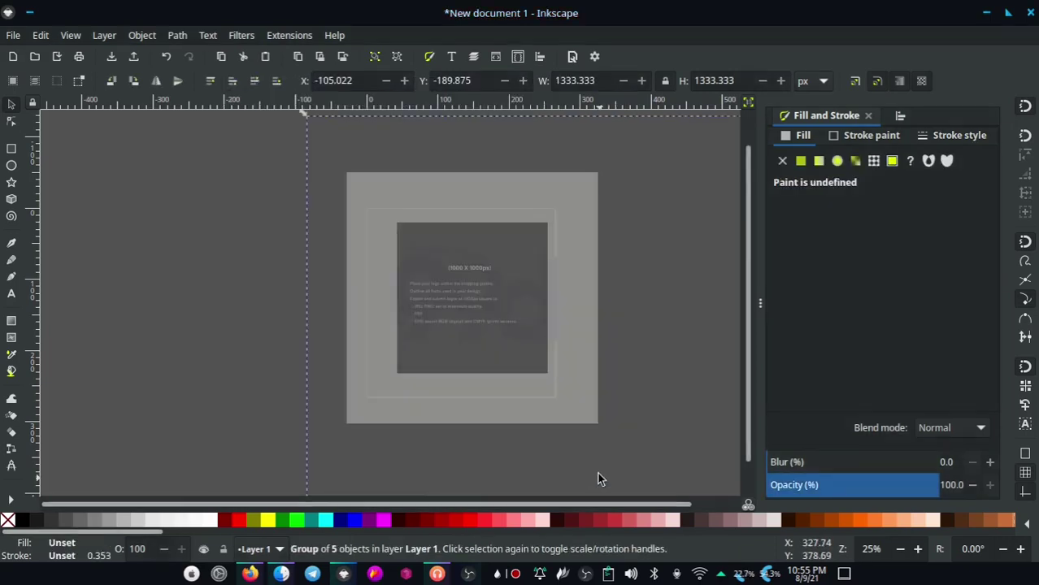
- Move the imported 1333.333 px template group to the right of the page and reselect it
scroll(392, 237, "down", 2)
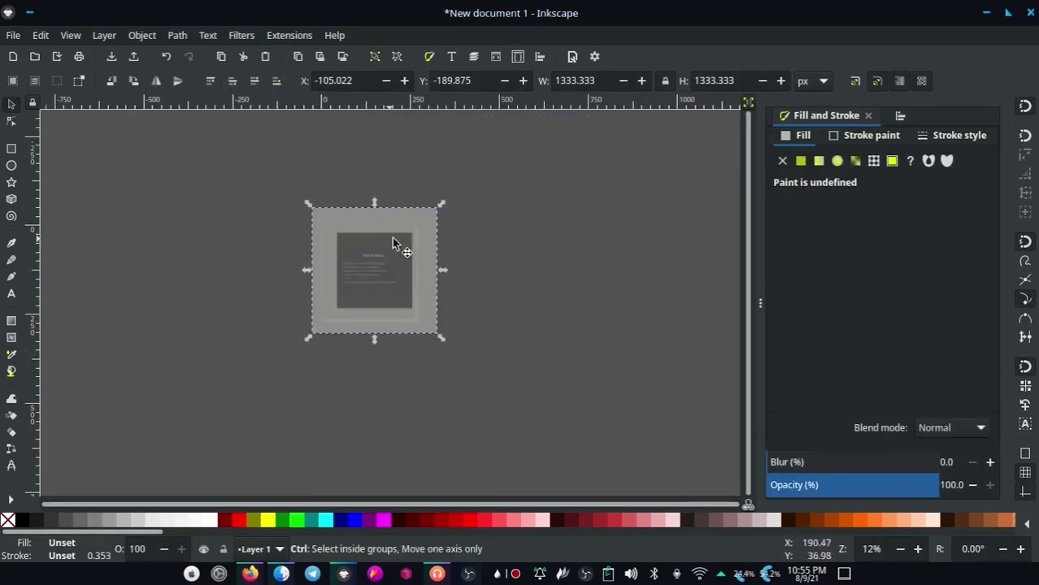
left_click_drag(419, 214, 567, 213)
left_click(600, 227)
scroll(600, 227, "up", 2)
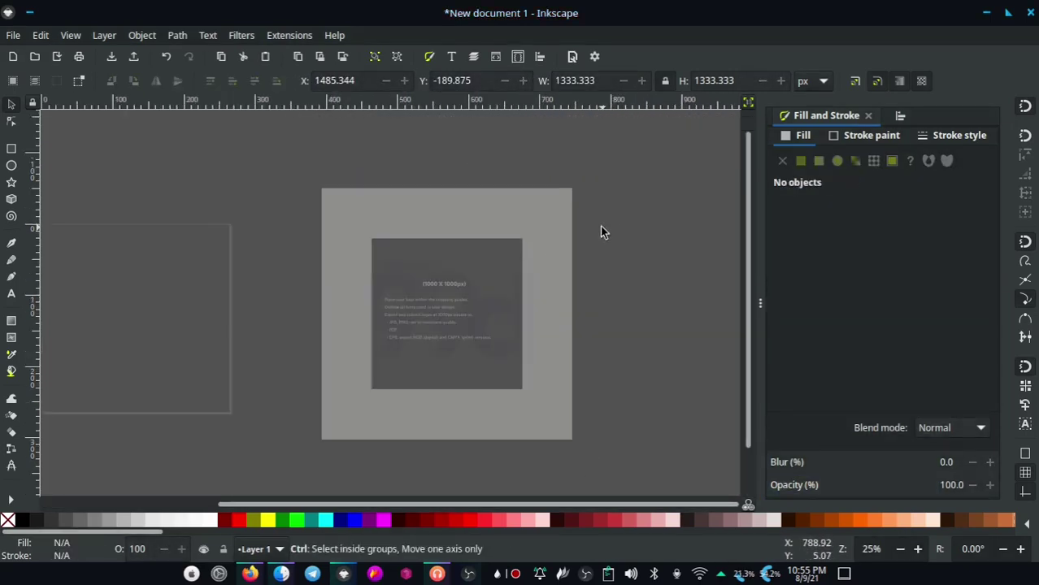
left_click(549, 205)
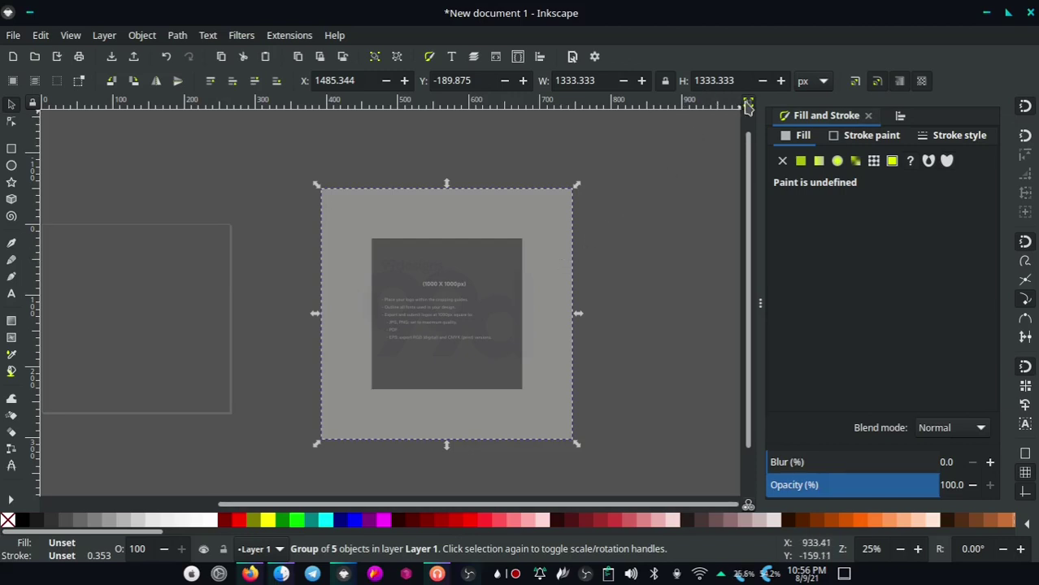
- Zoom in to read the template's instructions: 1000 X 1000px, outline fonts, export formats
double_click(732, 81)
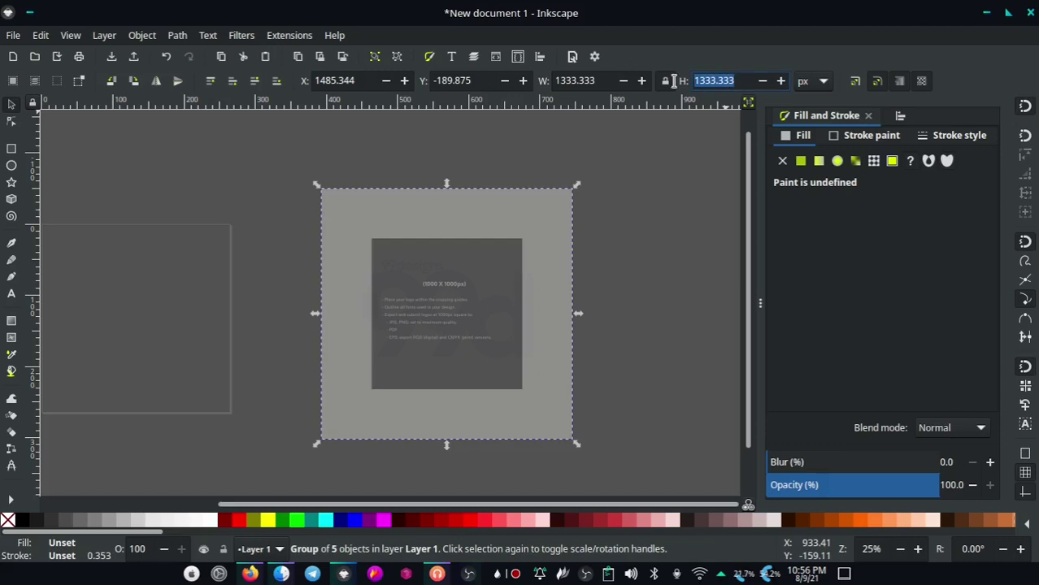
left_click(696, 191)
scroll(417, 291, "up", 4, "ctrl")
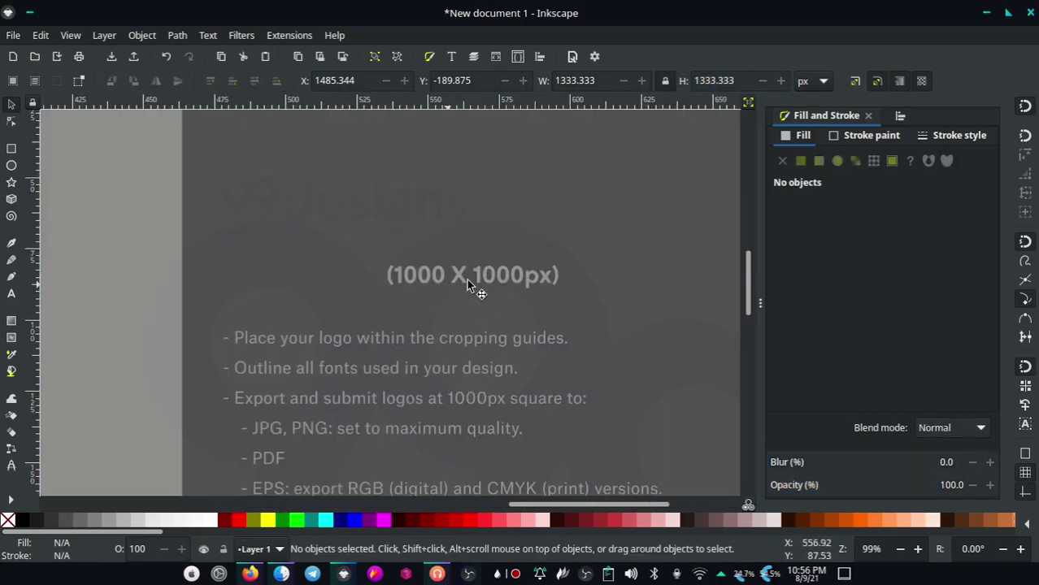
scroll(583, 283, "down", 4)
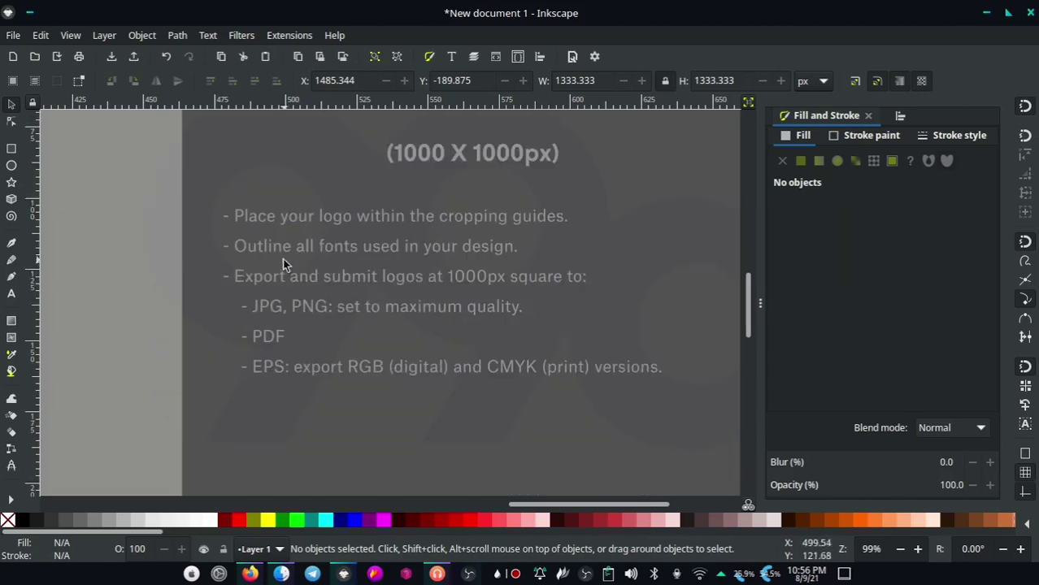
scroll(290, 241, "down", 3, "ctrl")
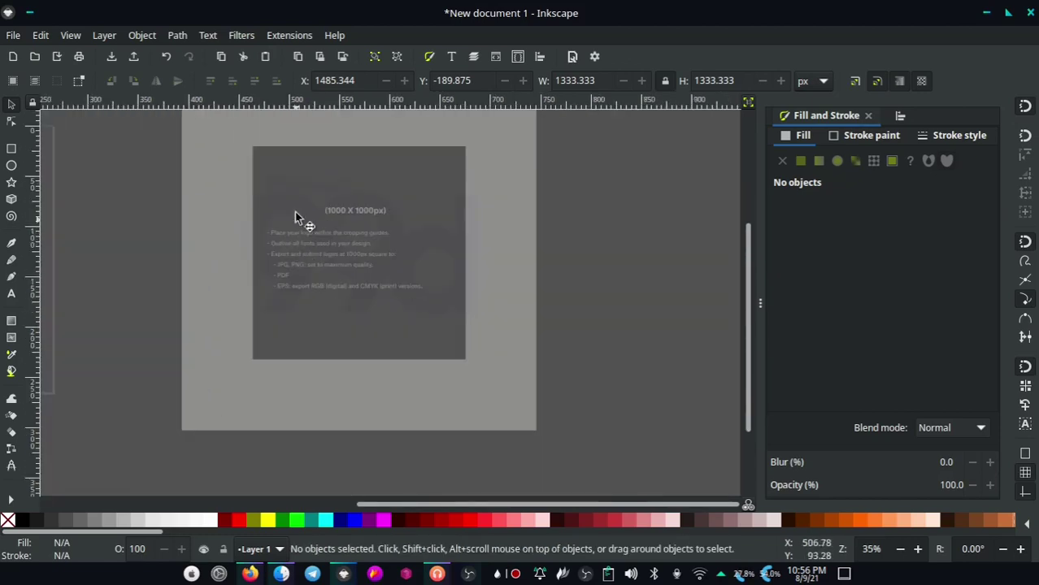
scroll(372, 370, "down", 1, "ctrl")
- Try a fuchsia fill on the template group, then undo it to keep the grey colours
left_click(400, 197)
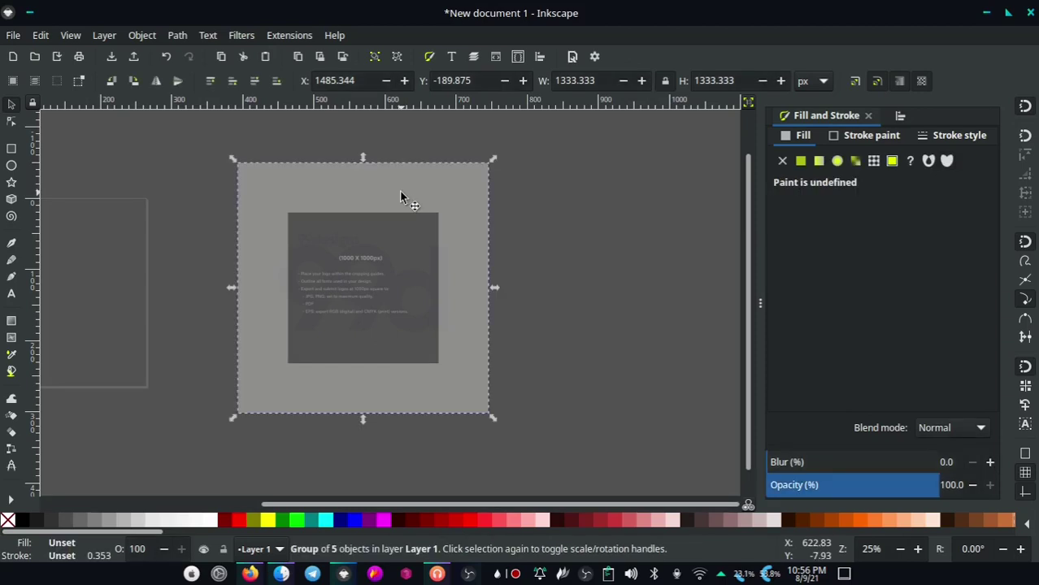
left_click(382, 520)
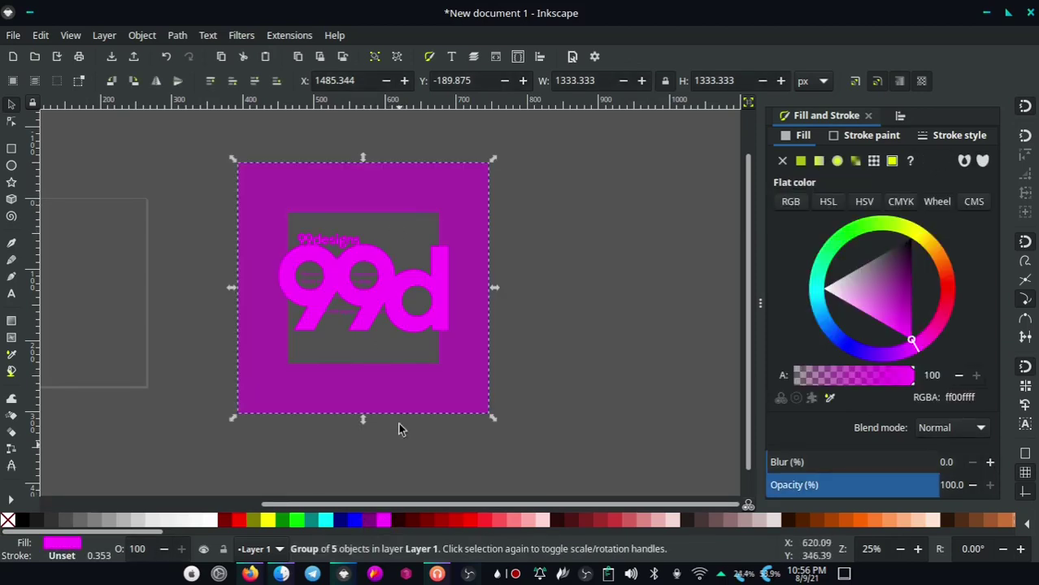
key("ctrl+z")
left_click(505, 277)
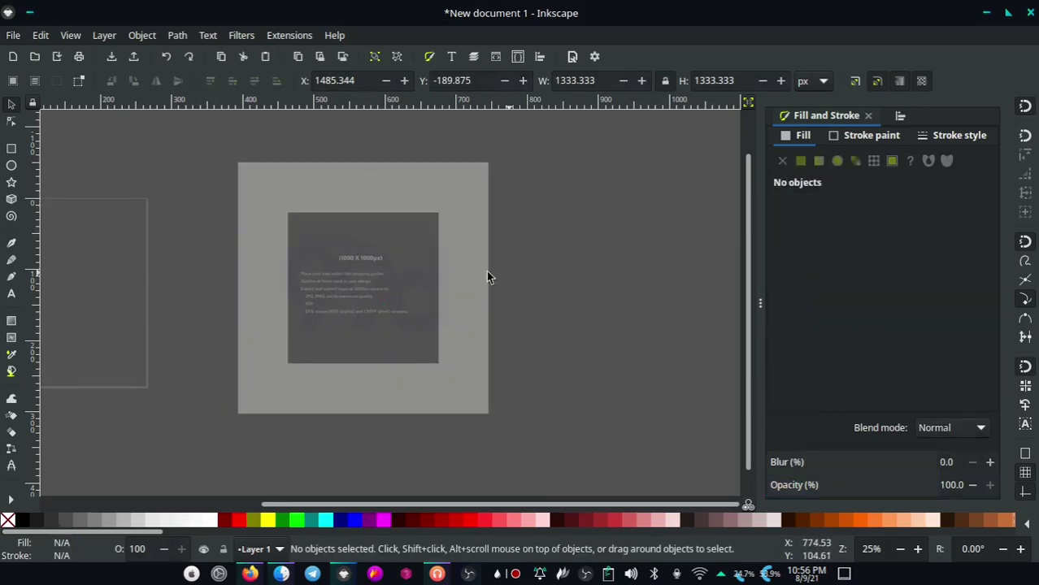
- Review the template again and reselect its five-object group
scroll(352, 255, "up", 1, "ctrl")
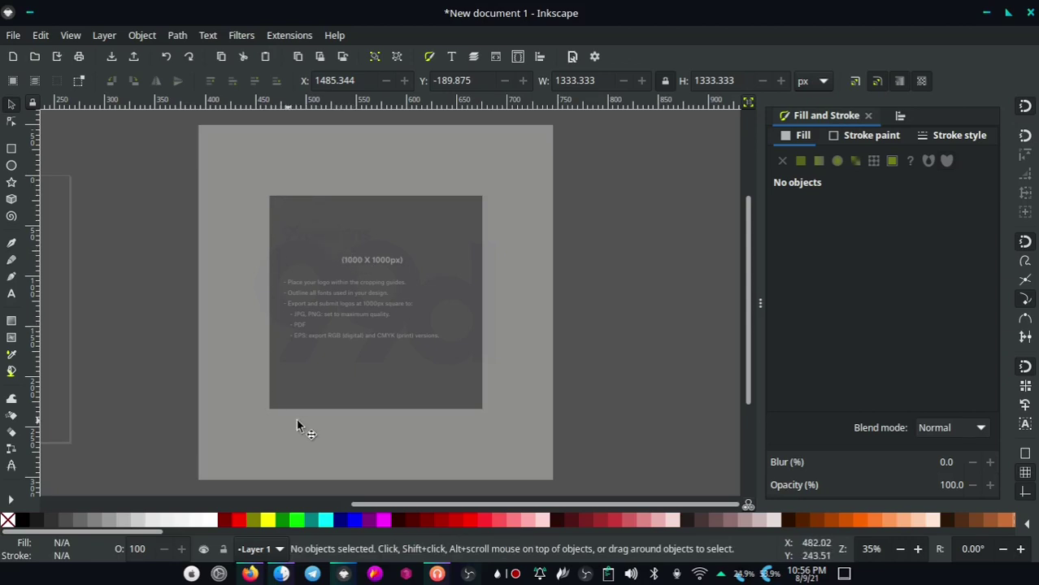
scroll(338, 348, "up", 3, "ctrl")
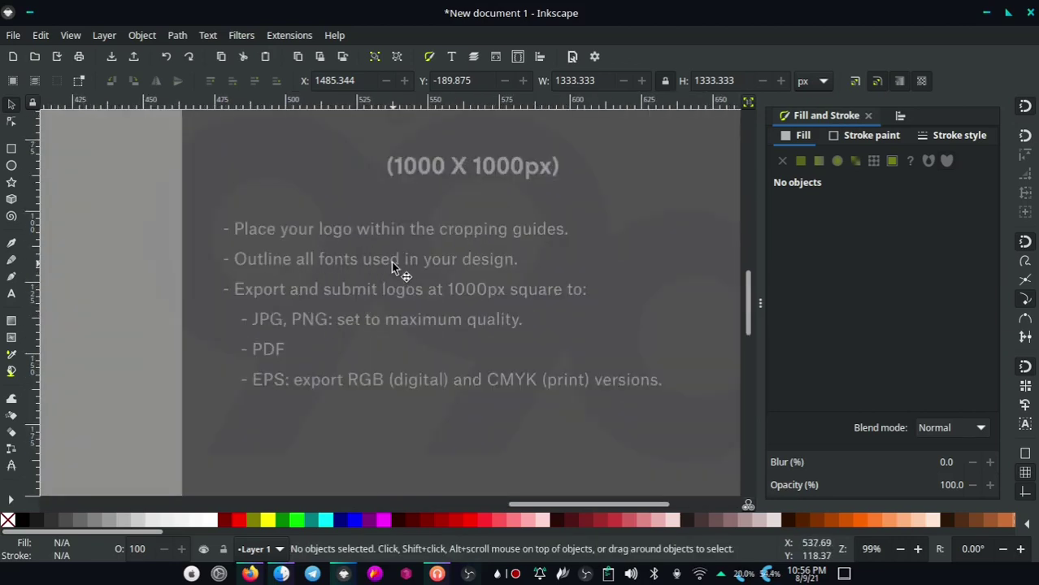
scroll(383, 303, "down", 2, "ctrl")
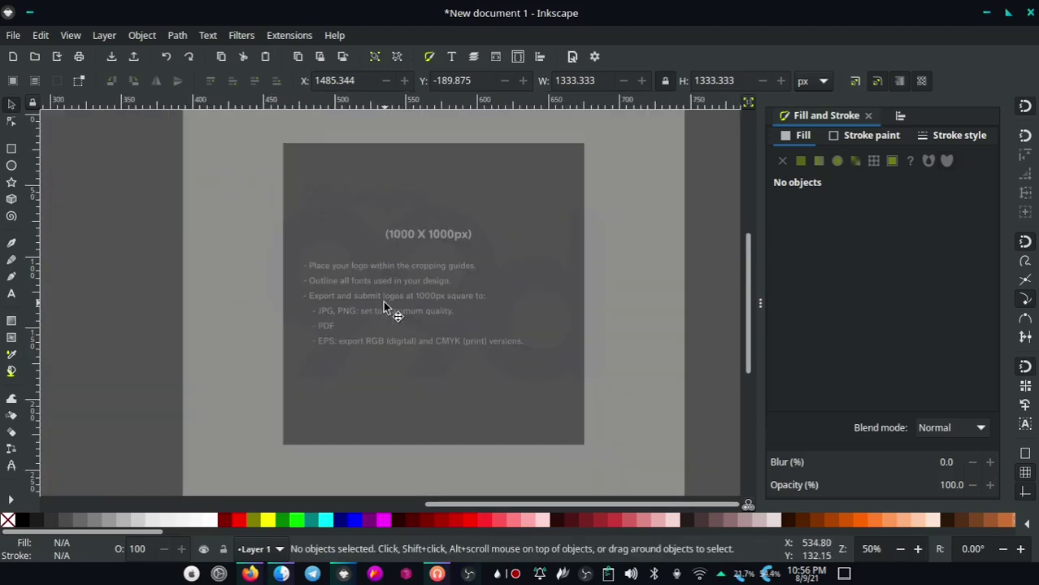
scroll(383, 304, "down", 2, "ctrl")
scroll(436, 303, "up", 2, "ctrl")
scroll(382, 309, "up", 2, "ctrl")
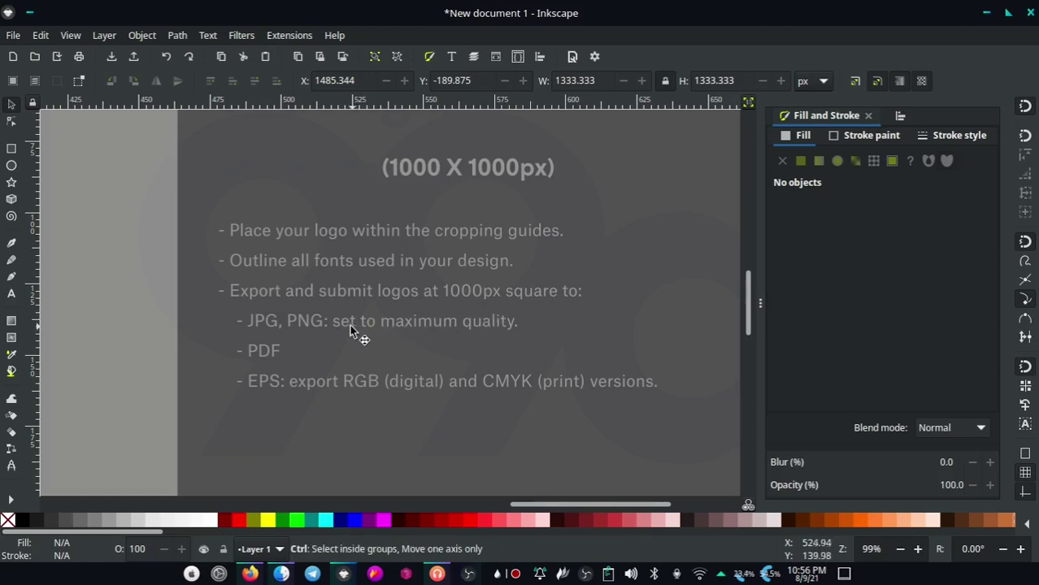
scroll(349, 326, "down", 3, "ctrl")
left_click(436, 283)
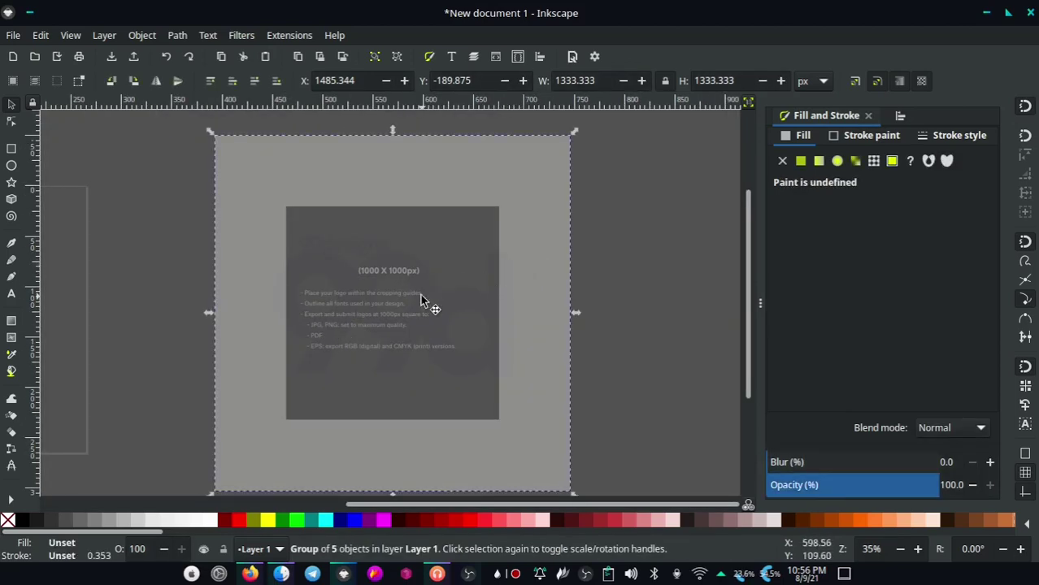
scroll(294, 313, "down", 2, "ctrl")
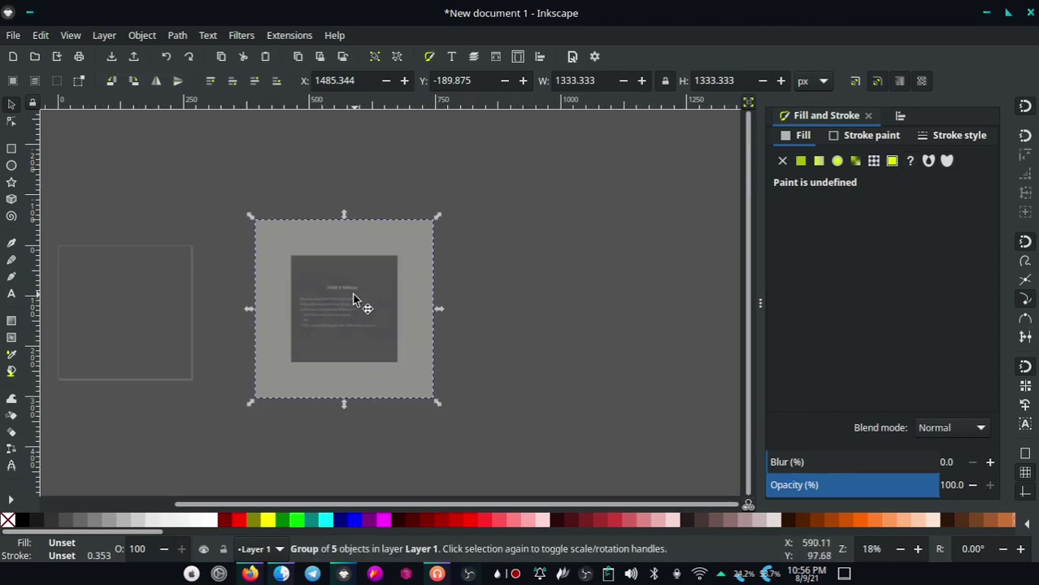
- Ungroup the template into its separate parts
right_click(407, 285)
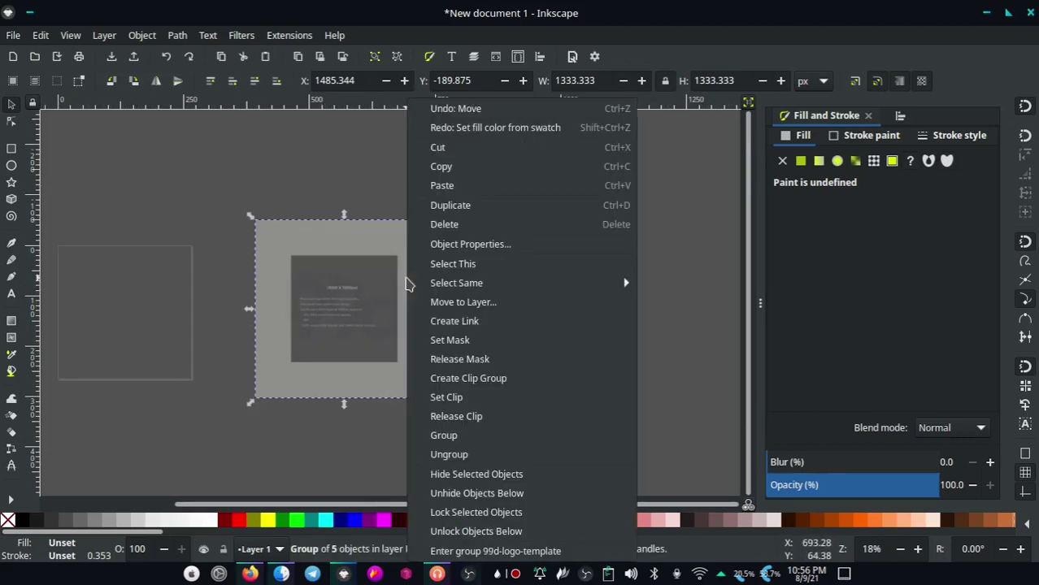
left_click(449, 455)
left_click(498, 389)
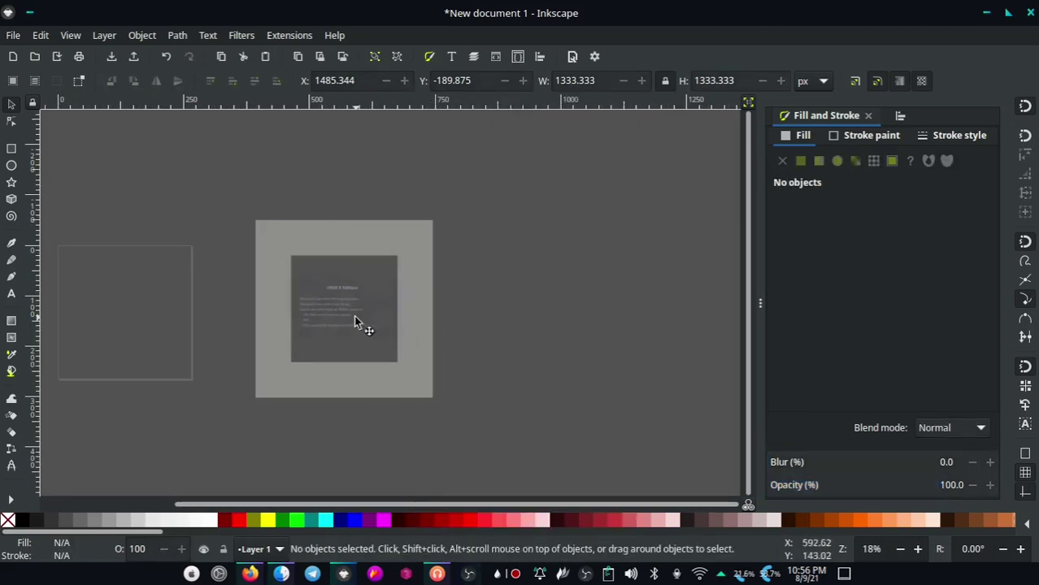
- Move the instruction text block right of the grey frame, then bring Dolphin forward
left_click(357, 321)
left_click_drag(539, 234, 255, 376)
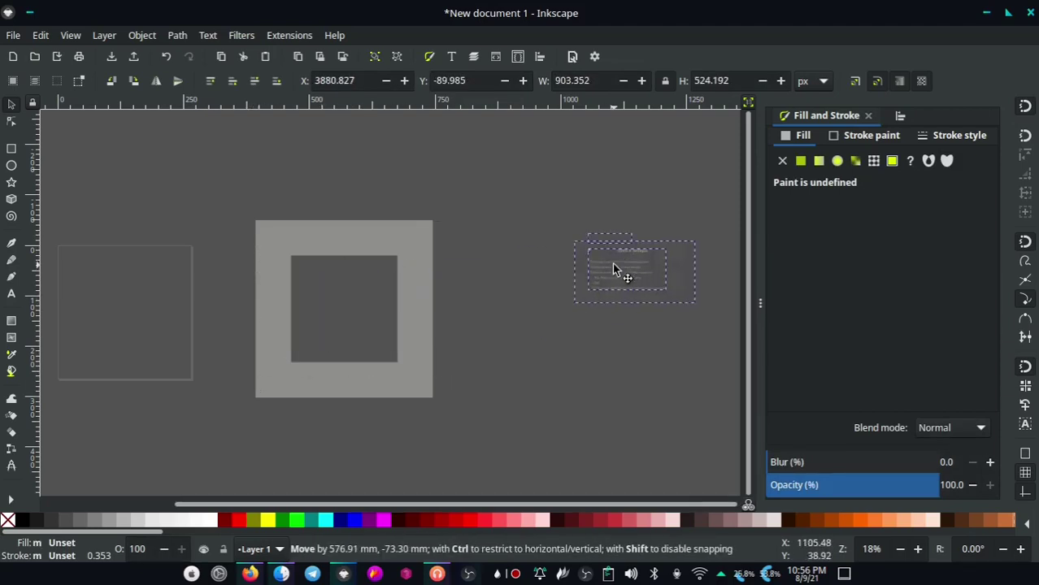
left_click_drag(337, 304, 612, 263)
left_click(463, 315)
scroll(355, 301, "up", 2)
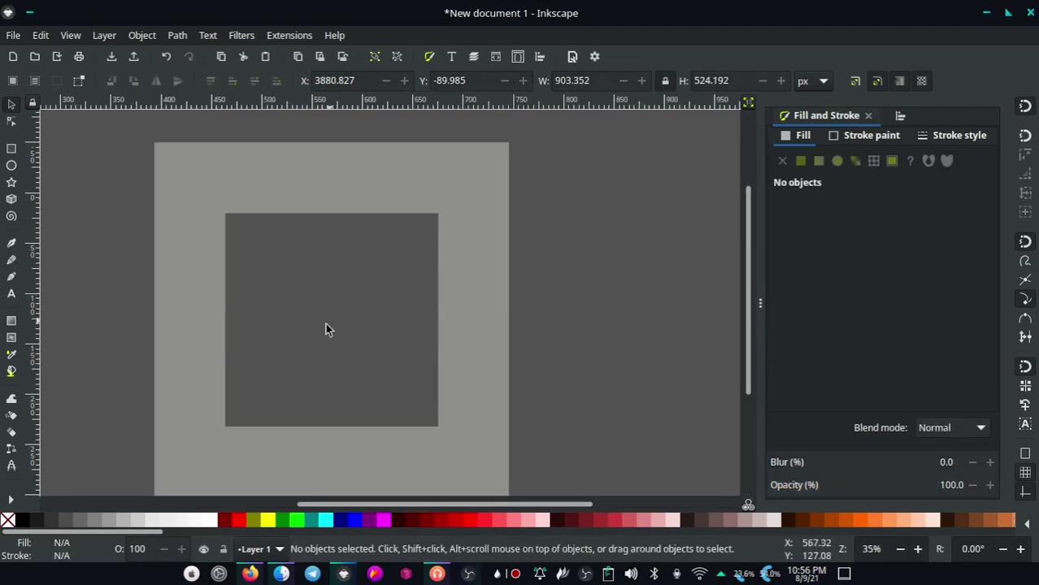
left_click(282, 574)
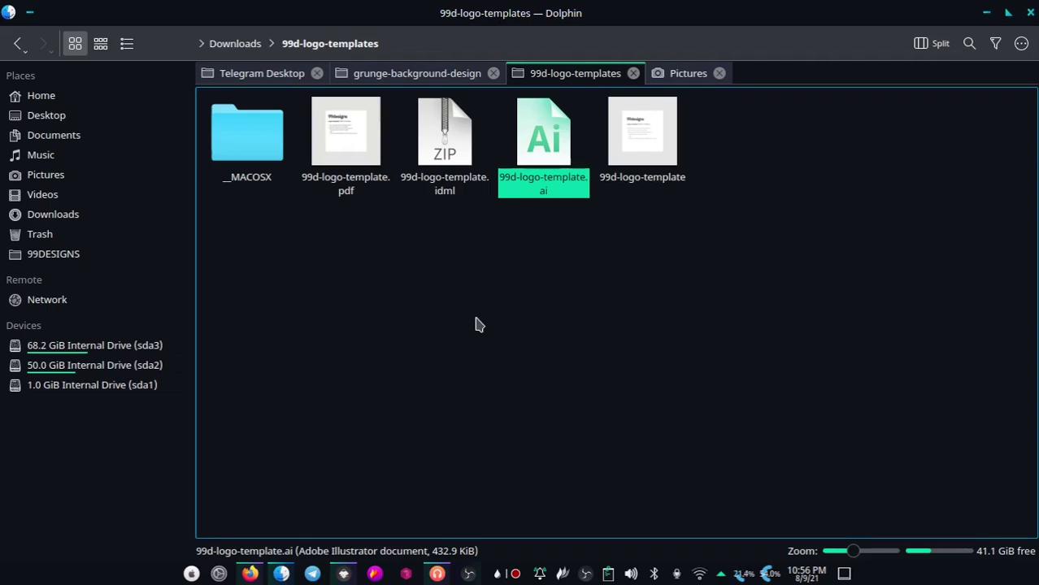
- Browse Documents > 99DESIGNS > LOGO > HOME TOWN and drag g11.png toward Inkscape
left_click(478, 325)
left_click(53, 135)
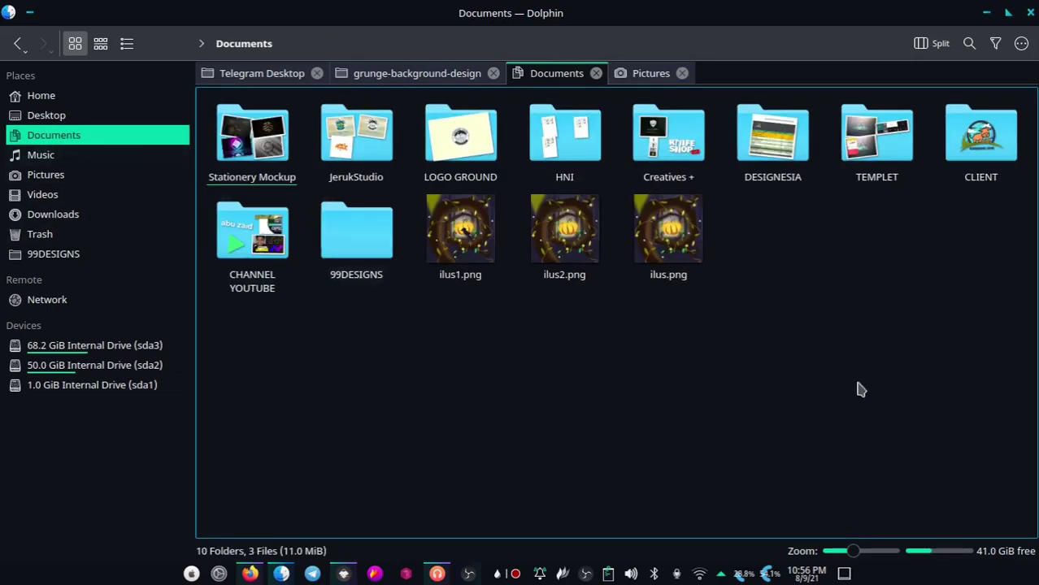
left_click(360, 229)
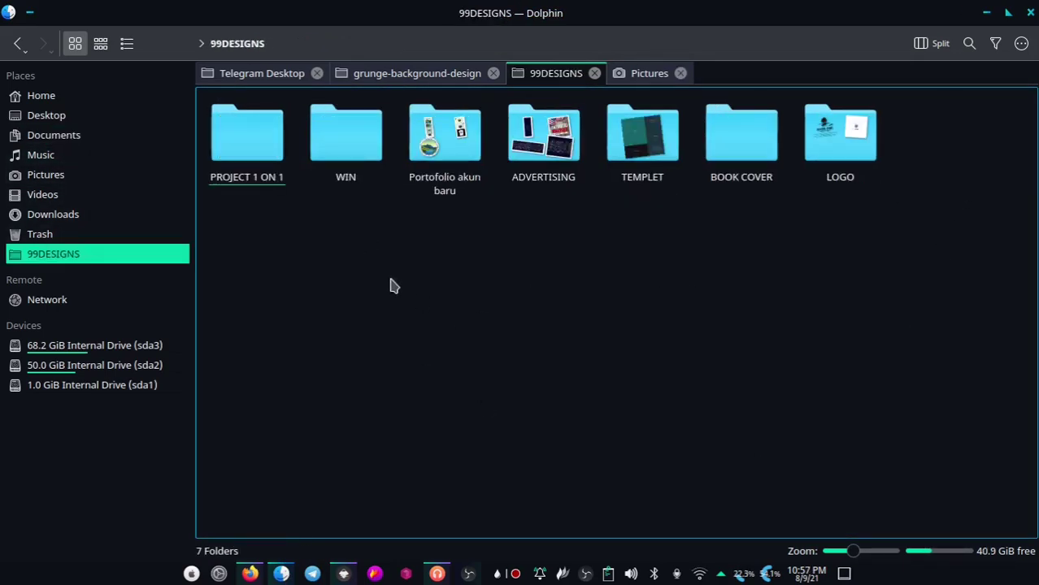
left_click(840, 136)
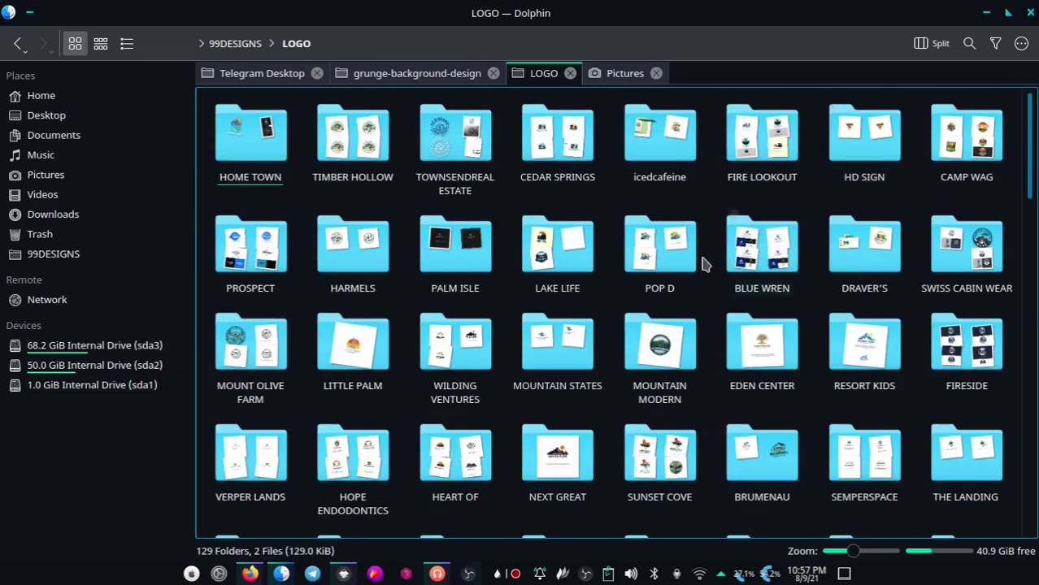
left_click(268, 146)
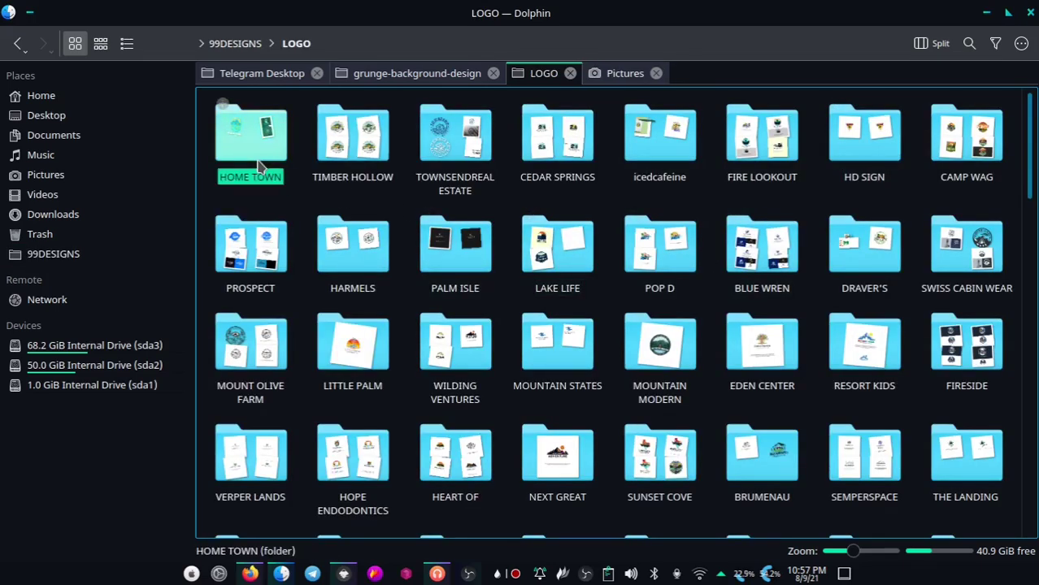
mouse_move(247, 130)
left_mouse_down()
mouse_move(345, 574)
mouse_move(416, 339)
left_mouse_up()
- Drop the 757×1003 g11.png logo onto the canvas and place it beside the grey frame
scroll(415, 339, "down", 3)
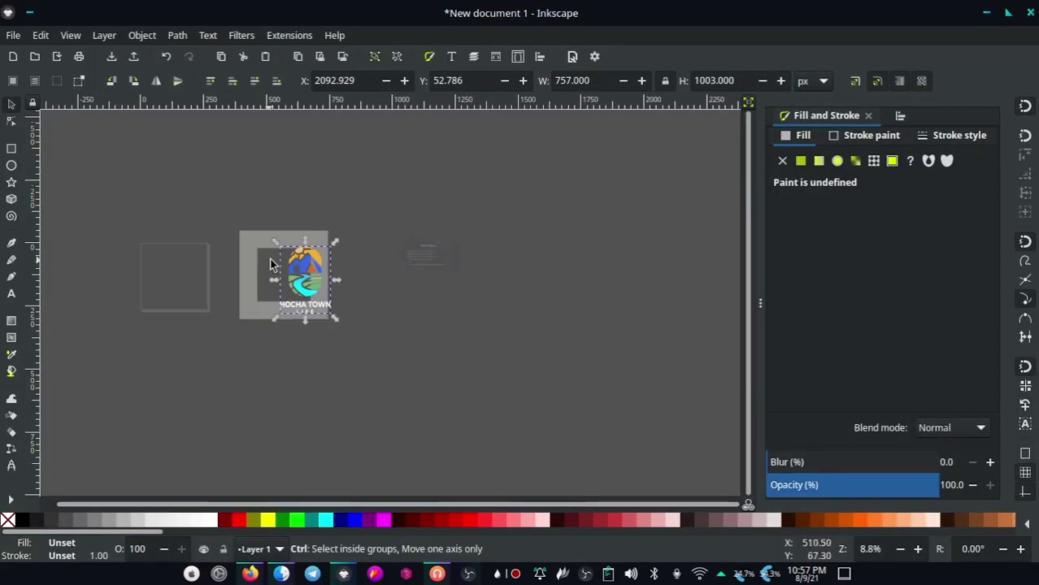
left_click_drag(289, 277, 307, 264)
scroll(268, 276, "up", 3)
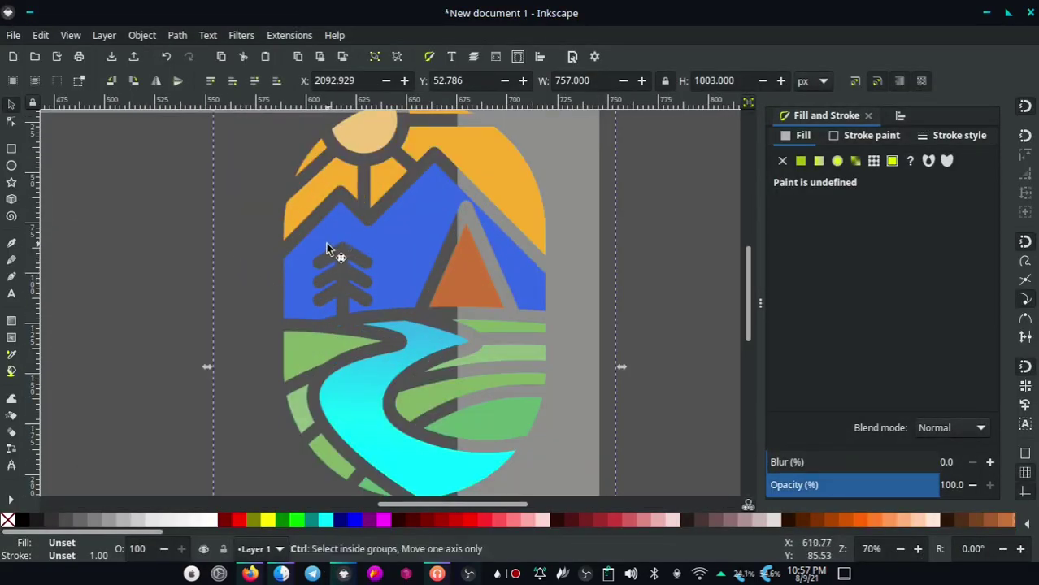
scroll(362, 246, "down", 2)
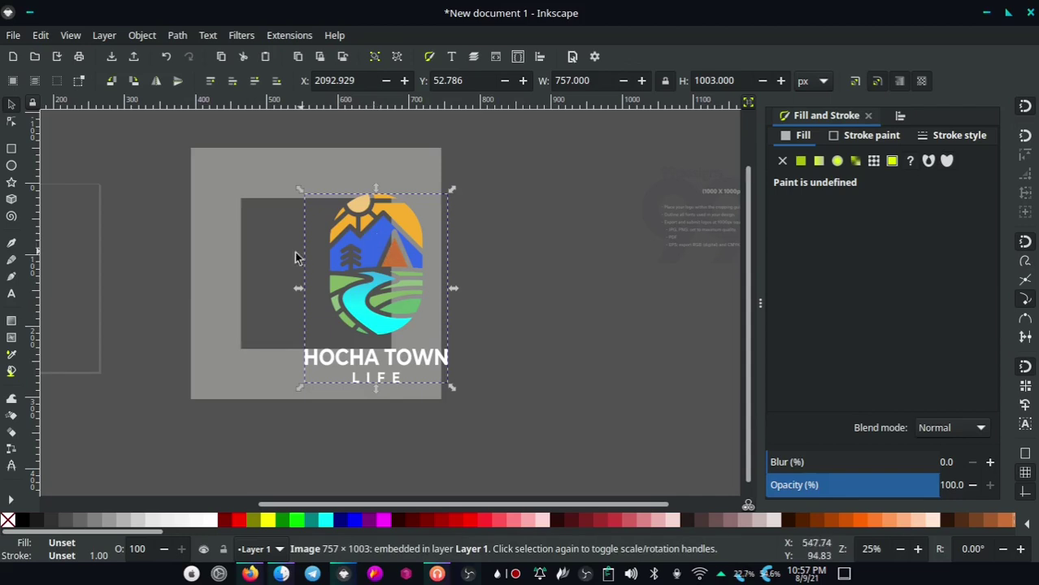
left_click_drag(395, 232, 581, 240)
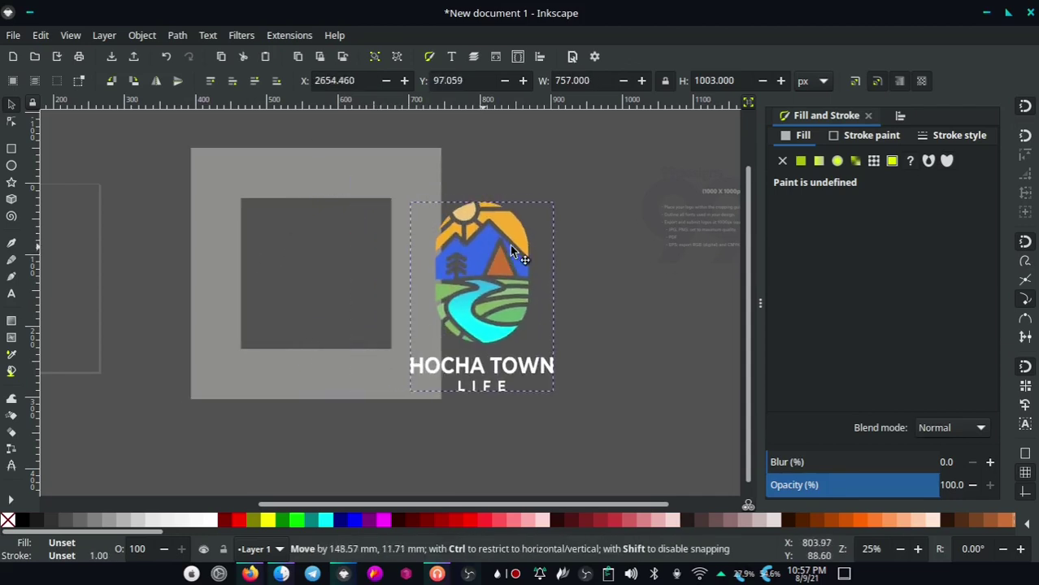
left_click(503, 163)
scroll(334, 239, "up", 2)
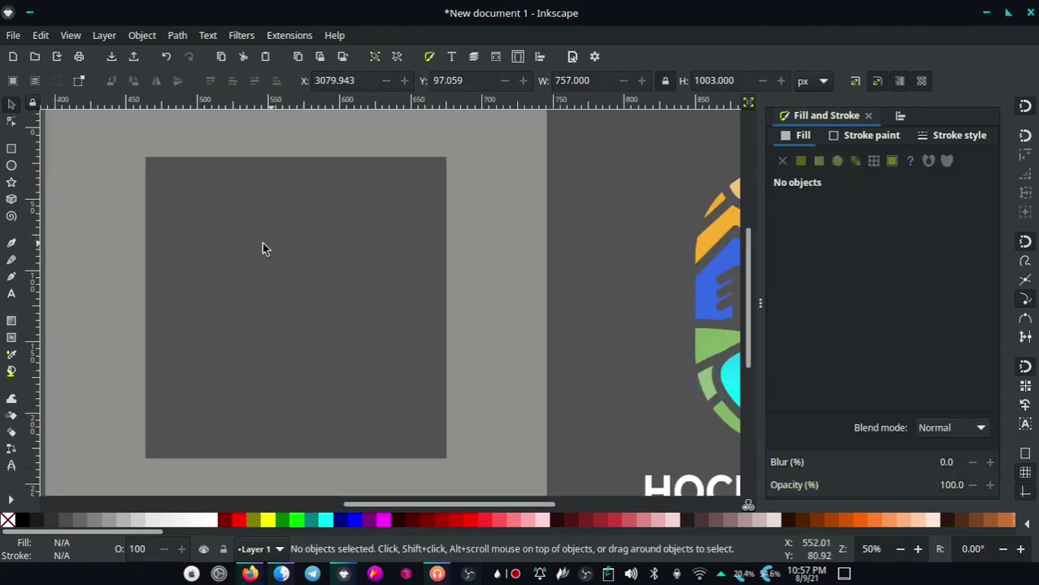
scroll(195, 256, "down", 2)
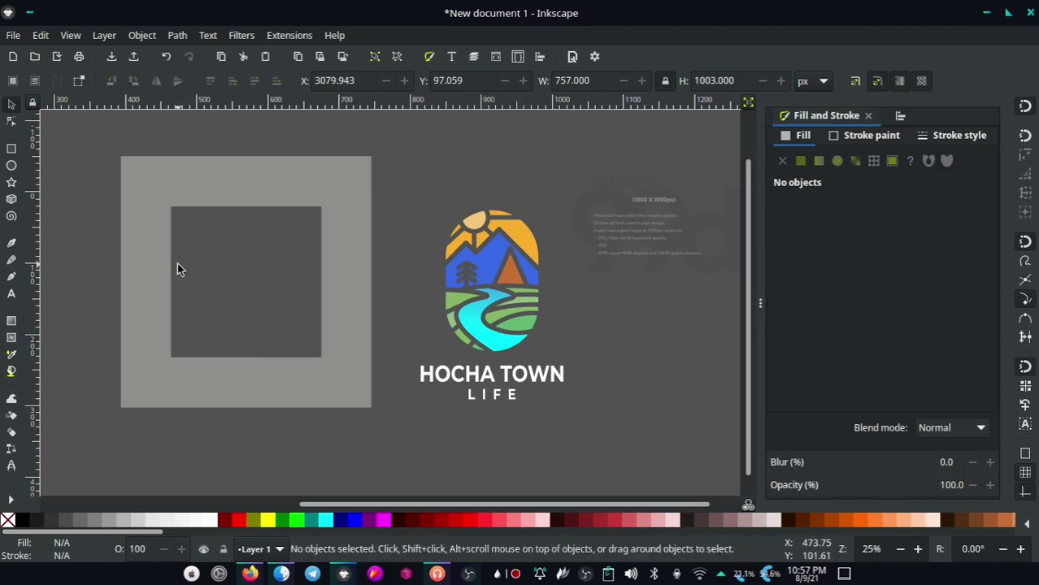
- Draw a magenta square over the inner frame area, copy it, and move it to the lower right
left_click(12, 149)
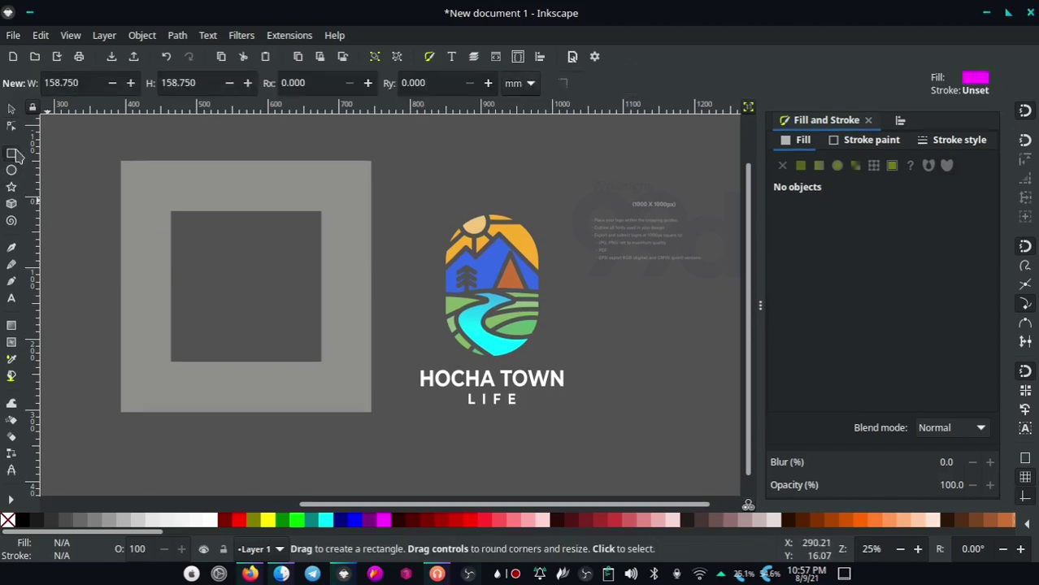
left_click_drag(172, 213, 321, 361)
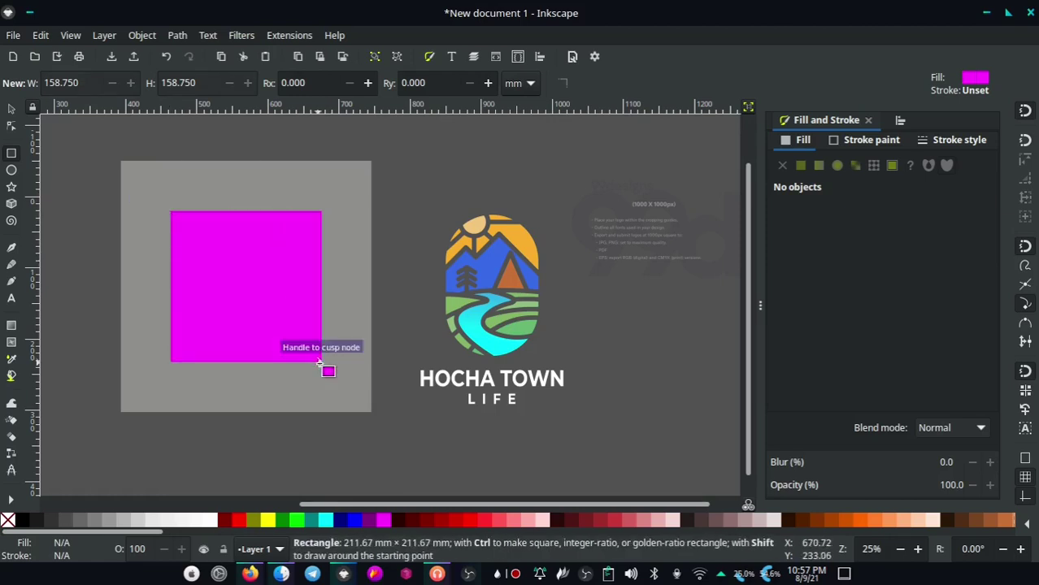
left_click(12, 108)
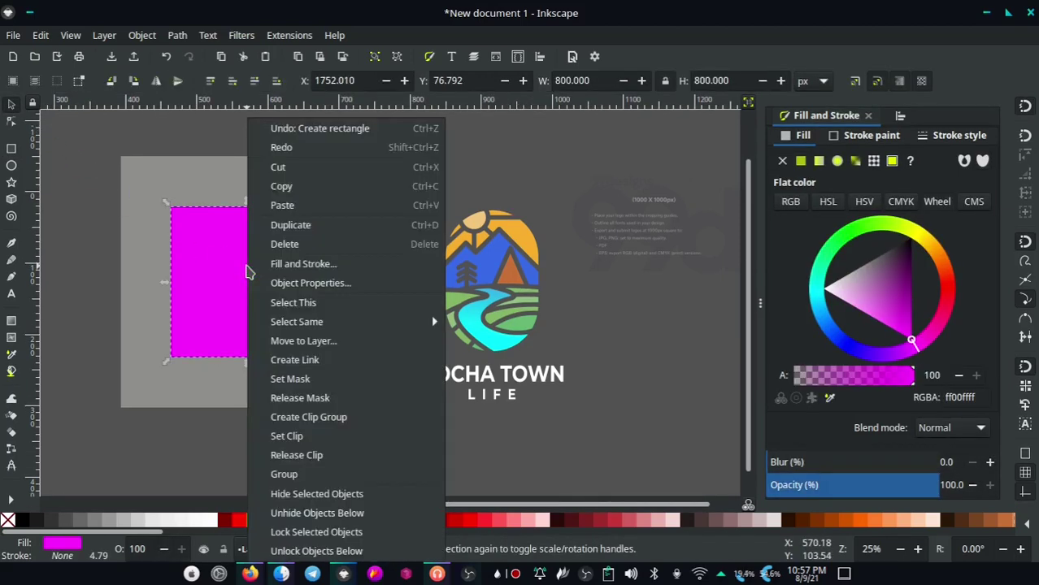
right_click(248, 272)
left_click(305, 195)
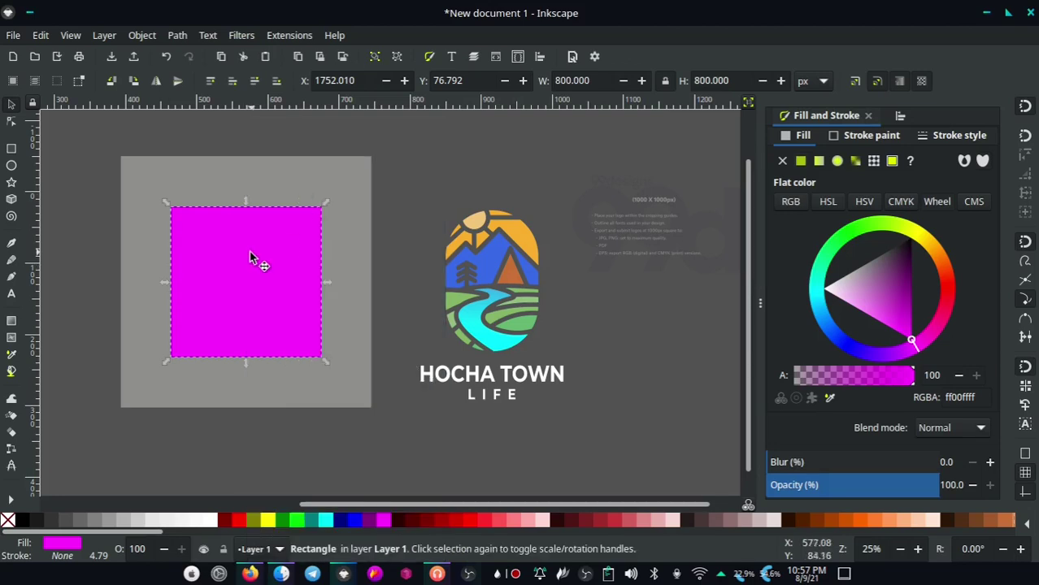
left_click_drag(223, 270, 600, 401)
- Select the logo image, nudge it left, and lock its width/height ratio
left_click(478, 272)
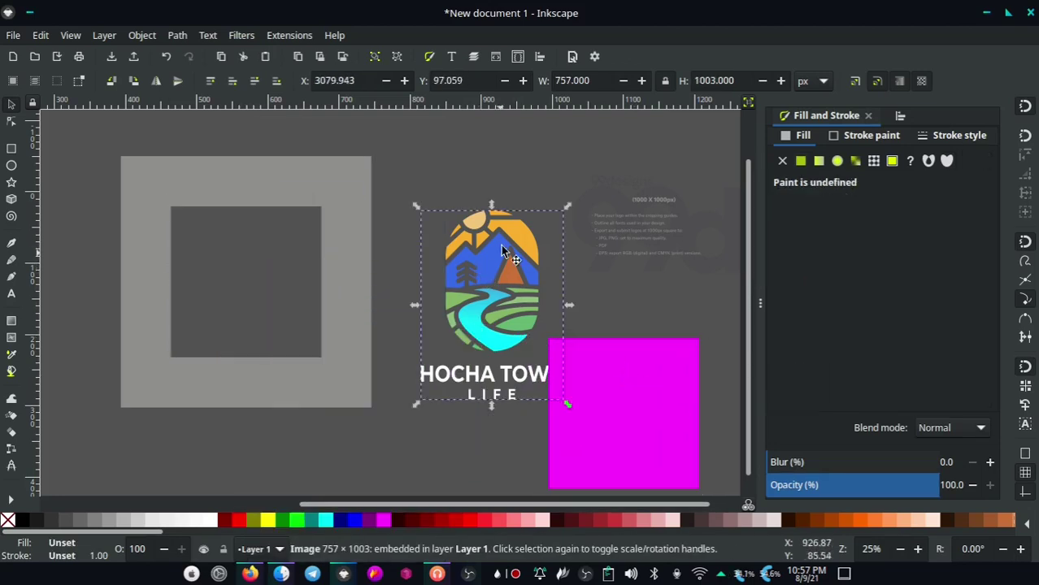
left_click_drag(488, 269, 453, 260)
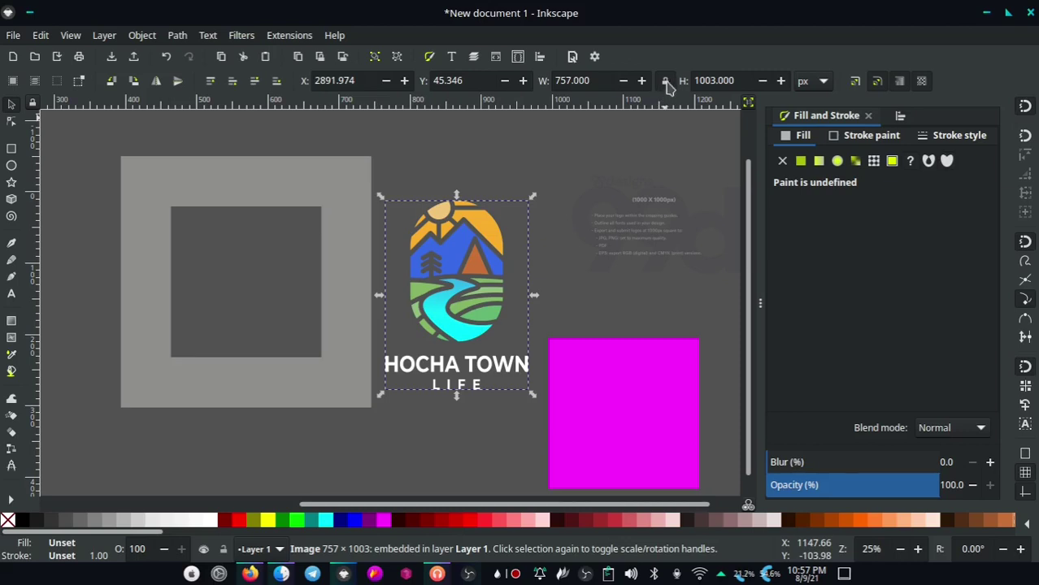
left_click(666, 81)
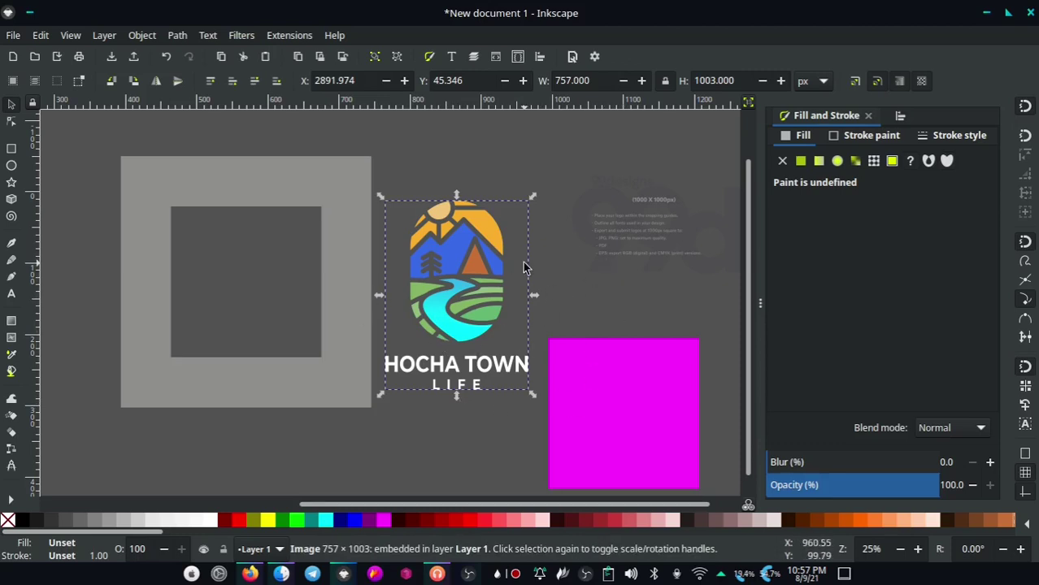
left_click(40, 35)
mouse_move(70, 209)
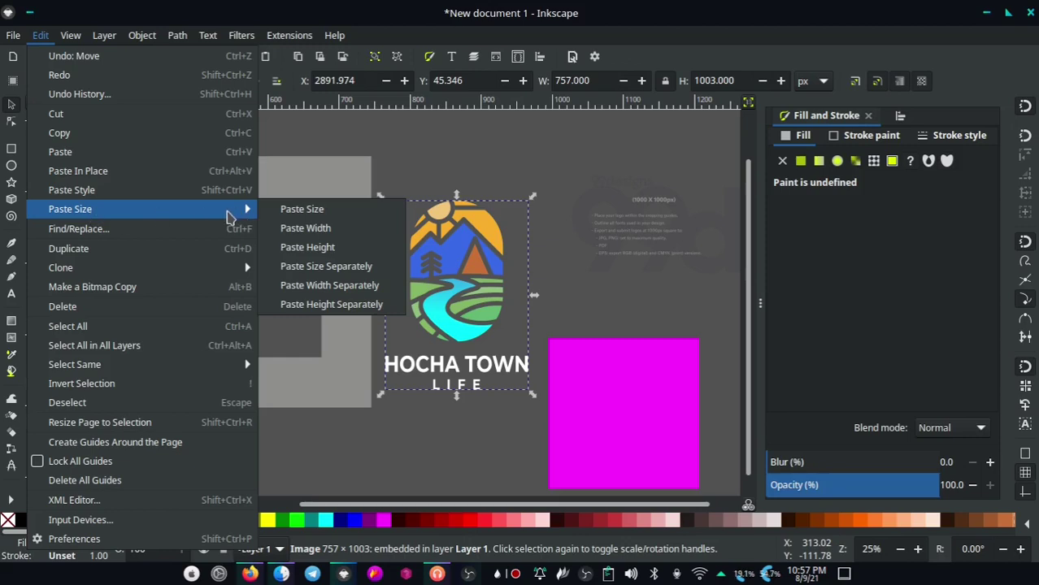
- Paste the square's width then height onto the logo, making it 603.789×800, inside the grey square
left_click(322, 229)
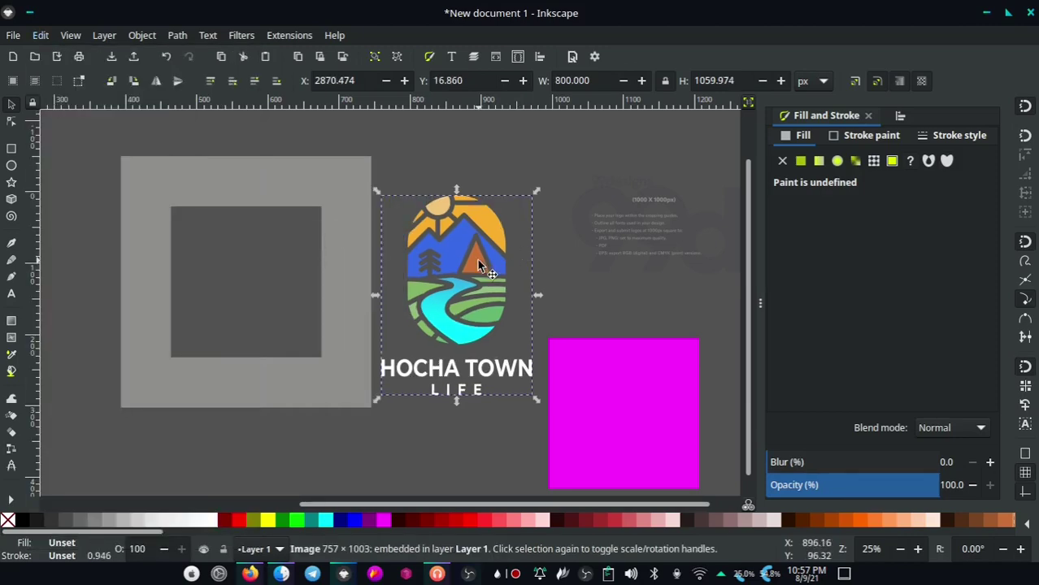
mouse_move(479, 267)
left_mouse_down()
mouse_move(259, 252)
mouse_move(430, 291)
left_mouse_up()
left_click(40, 35)
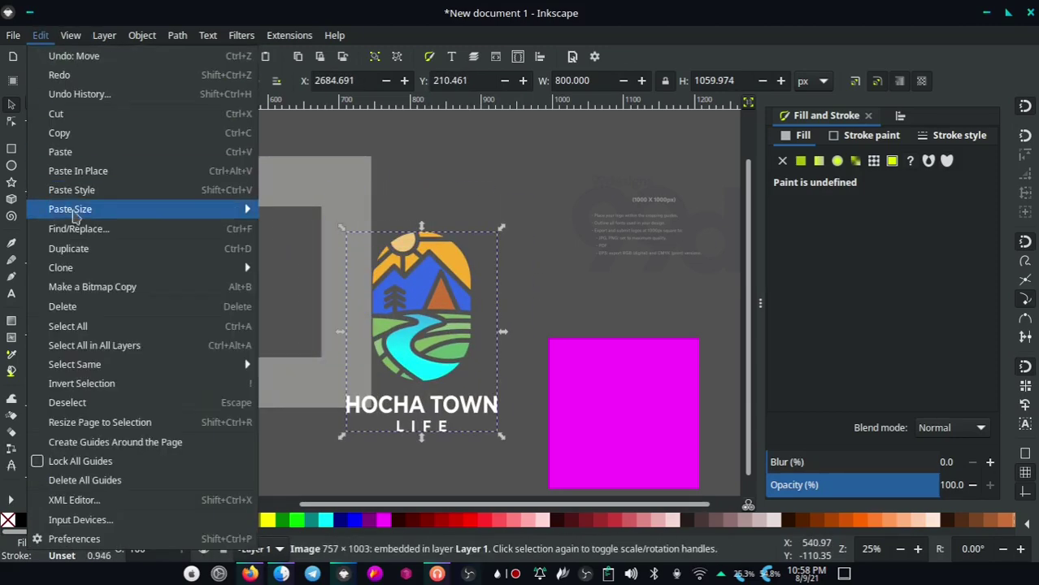
left_click(313, 244)
mouse_move(439, 305)
left_mouse_down()
mouse_move(254, 257)
mouse_move(277, 258)
left_mouse_up()
scroll(277, 257, "up", 3, "ctrl")
scroll(364, 258, "down", 3, "ctrl")
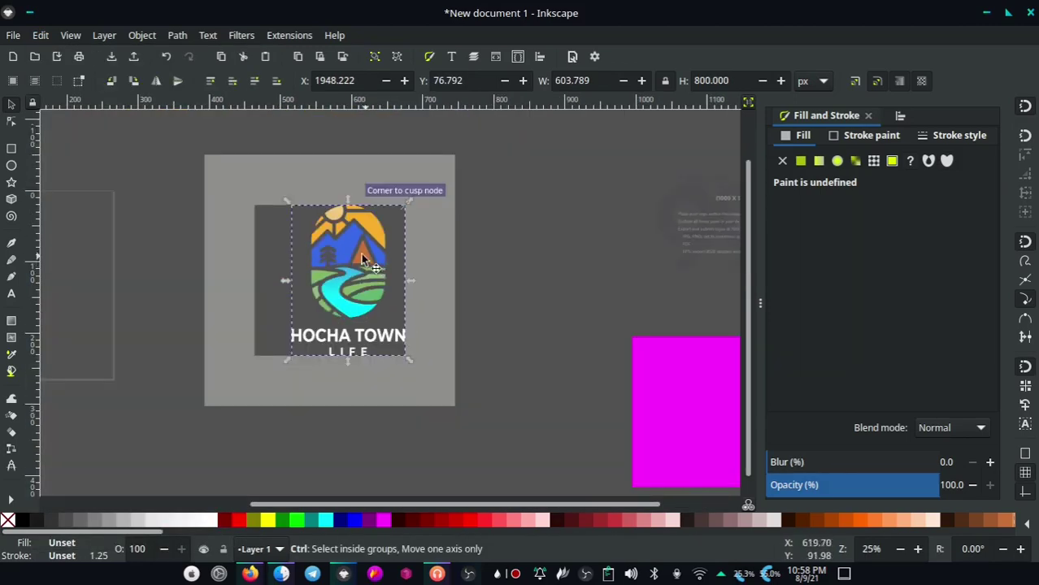
left_click_drag(363, 259, 344, 258)
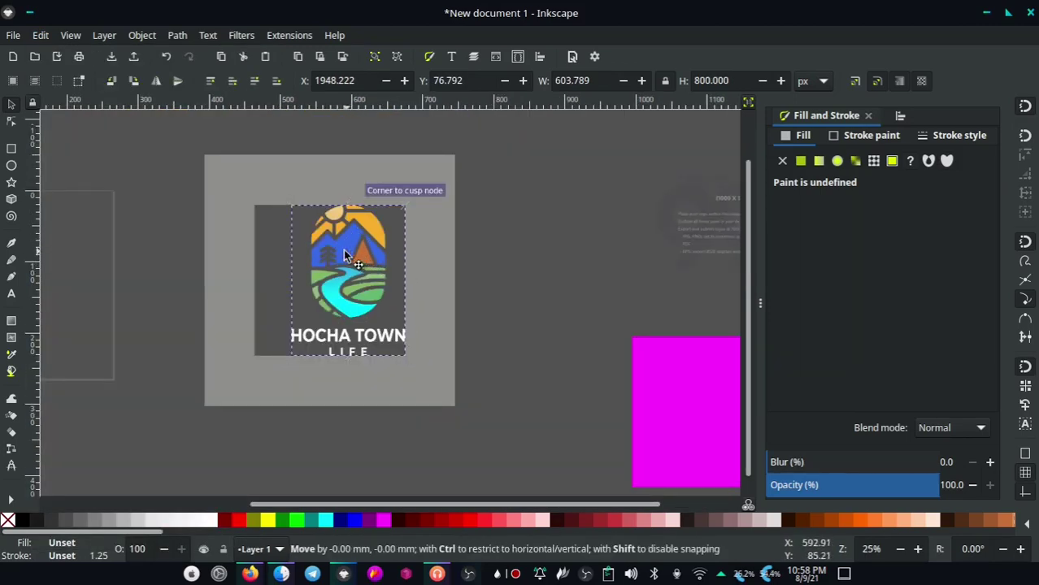
- Centre the logo within the grey square using Align and Distribute
left_click(381, 173, "shift")
left_click(899, 116)
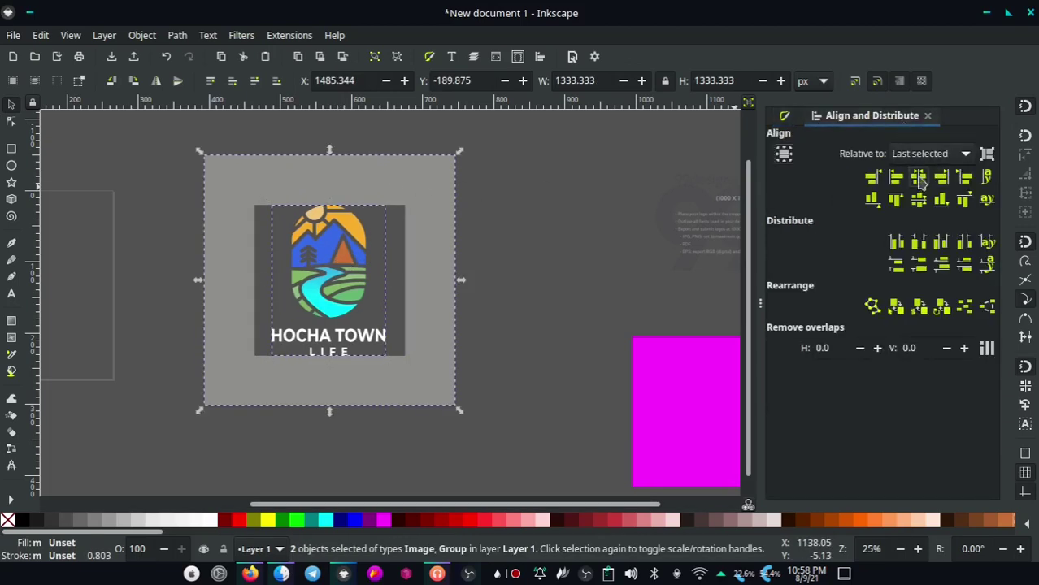
left_click(919, 181)
key("Escape")
scroll(320, 269, "down", 3, "ctrl")
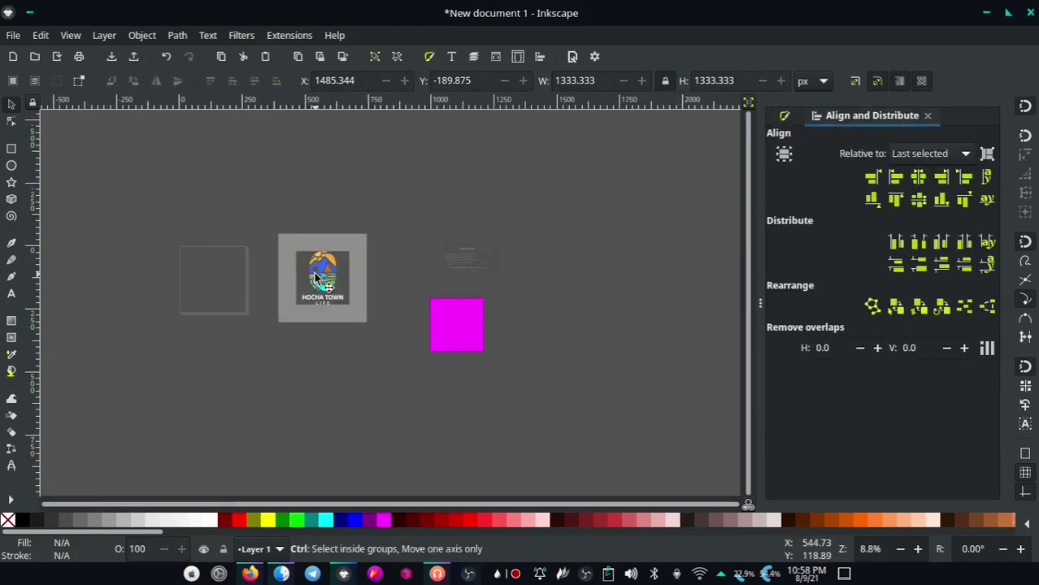
left_click(350, 236)
scroll(350, 237, "up", 3, "ctrl")
scroll(350, 240, "up", 1, "ctrl")
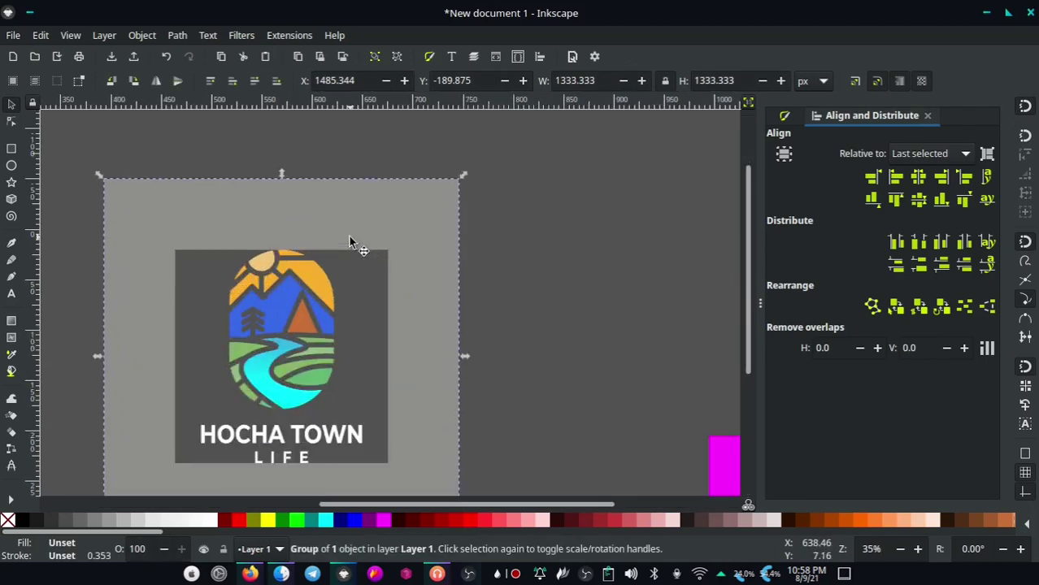
scroll(199, 199, "down", 1, "ctrl")
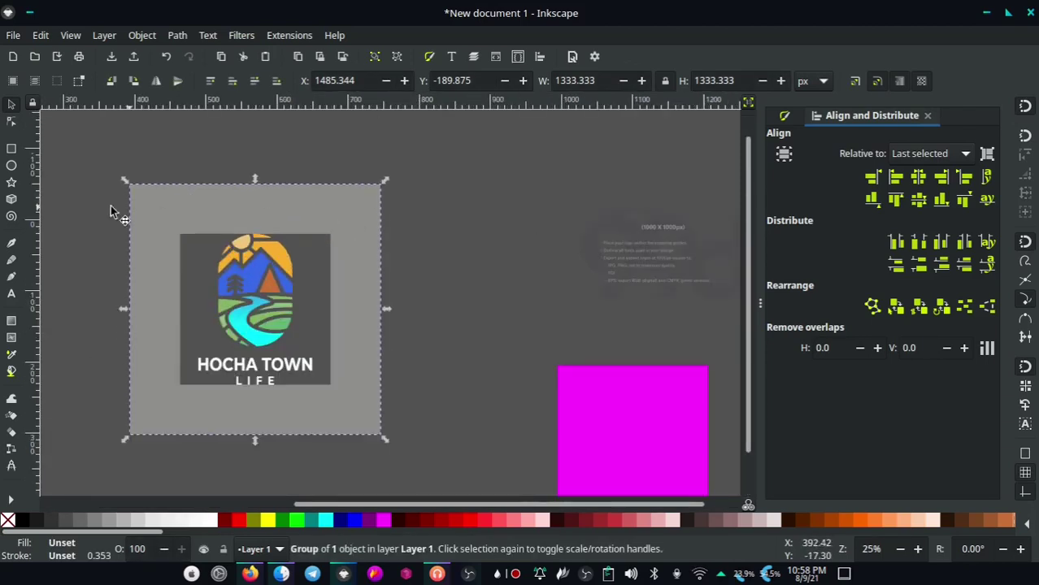
- Draw a 1333 px magenta square over the grey square and send it behind the logo
left_click(12, 150)
left_click_drag(130, 189, 380, 439)
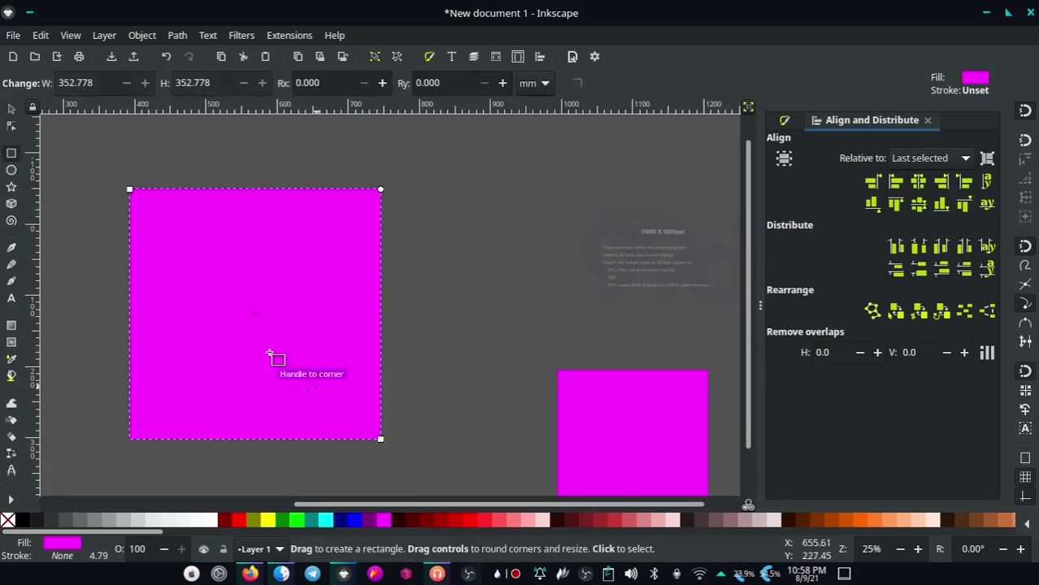
left_click(11, 108)
left_click(276, 81)
key("Escape")
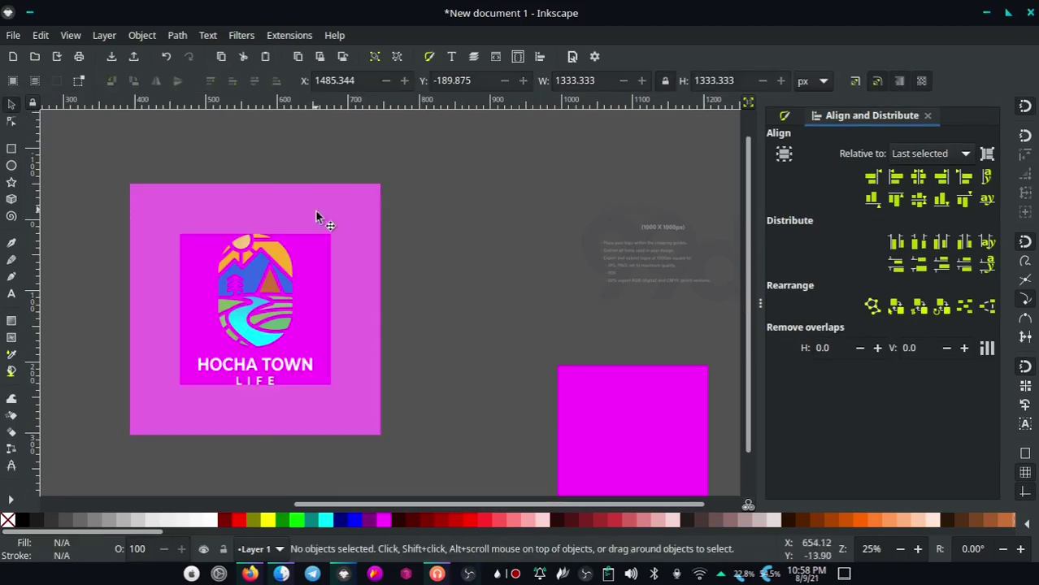
- Move the grey template frame off to the upper right and select the magenta square
left_click(274, 203)
left_click_drag(274, 204, 589, 168)
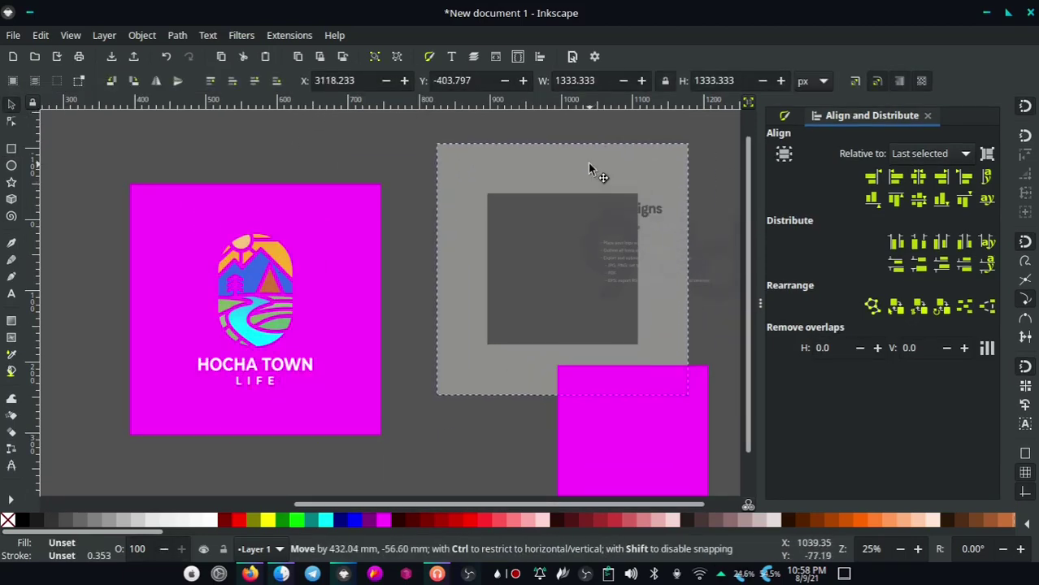
key("Escape")
left_click(353, 213)
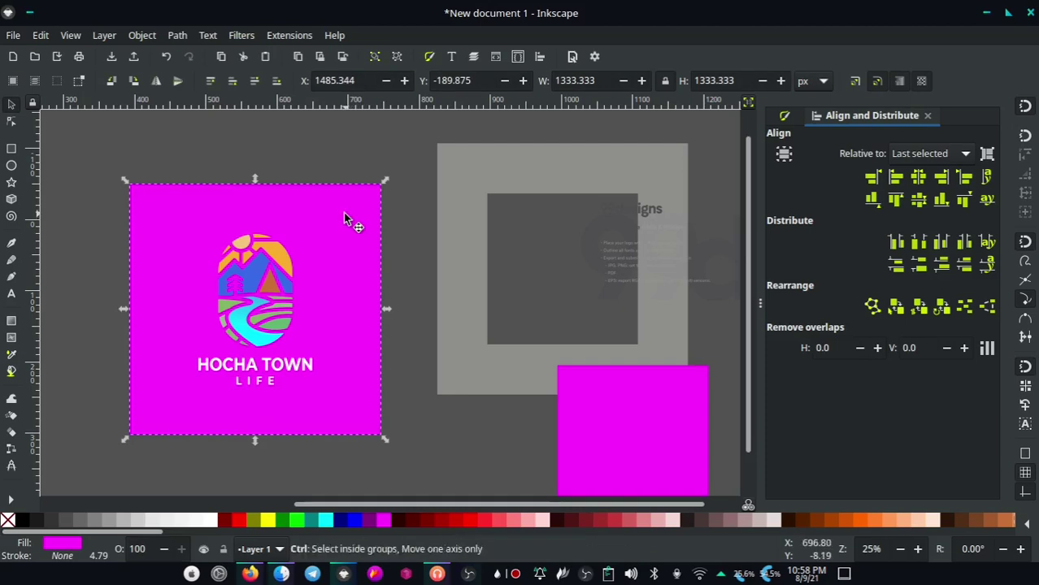
scroll(343, 212, "down", 2, "ctrl")
scroll(342, 212, "up", 2, "ctrl")
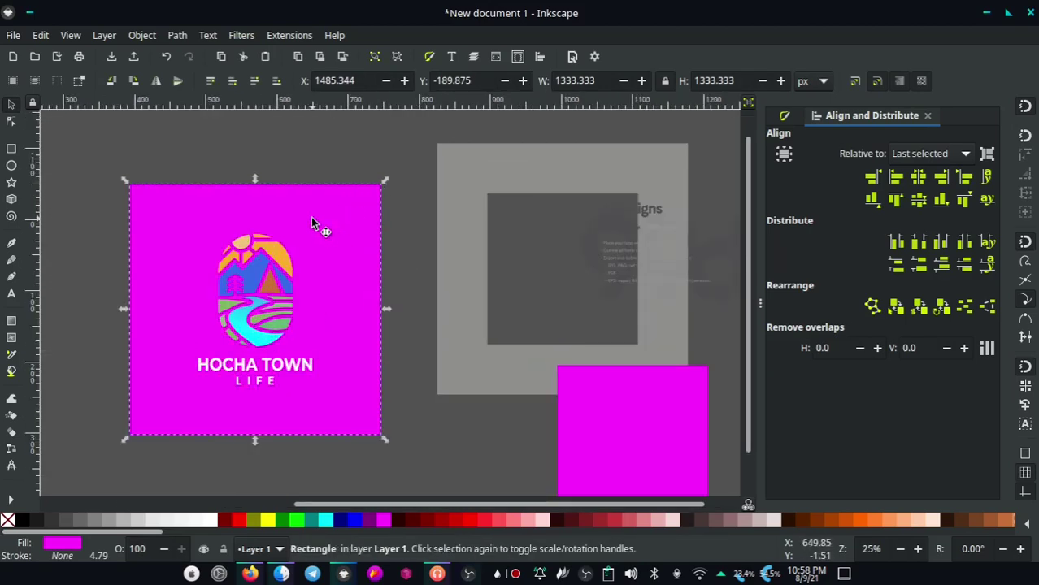
- Set the backing square's fill to none and group it with the logo
left_click(8, 522)
left_click_drag(403, 152, 51, 442)
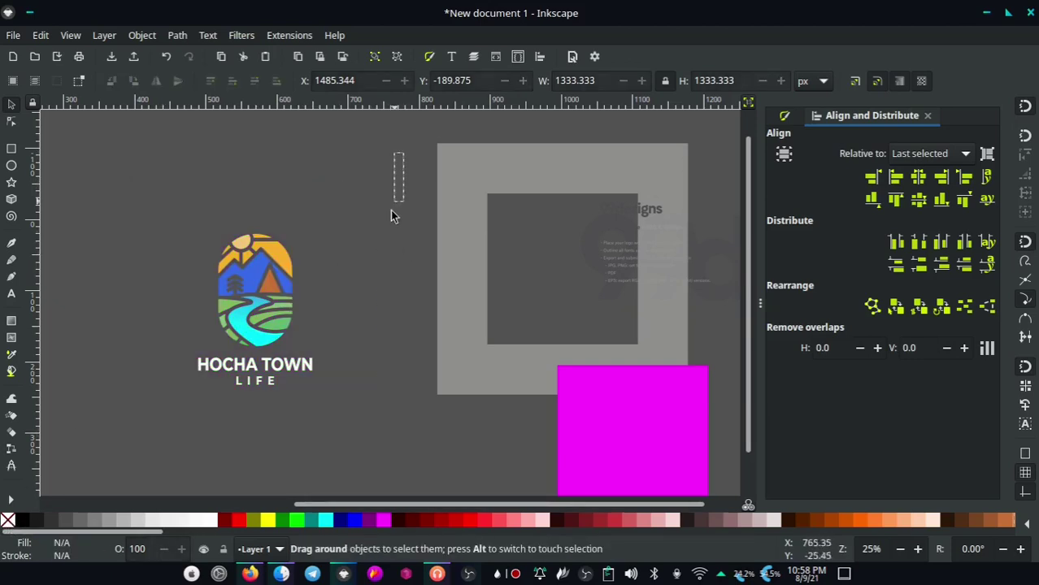
scroll(220, 398, "down", 4, "ctrl")
scroll(248, 343, "up", 4, "ctrl")
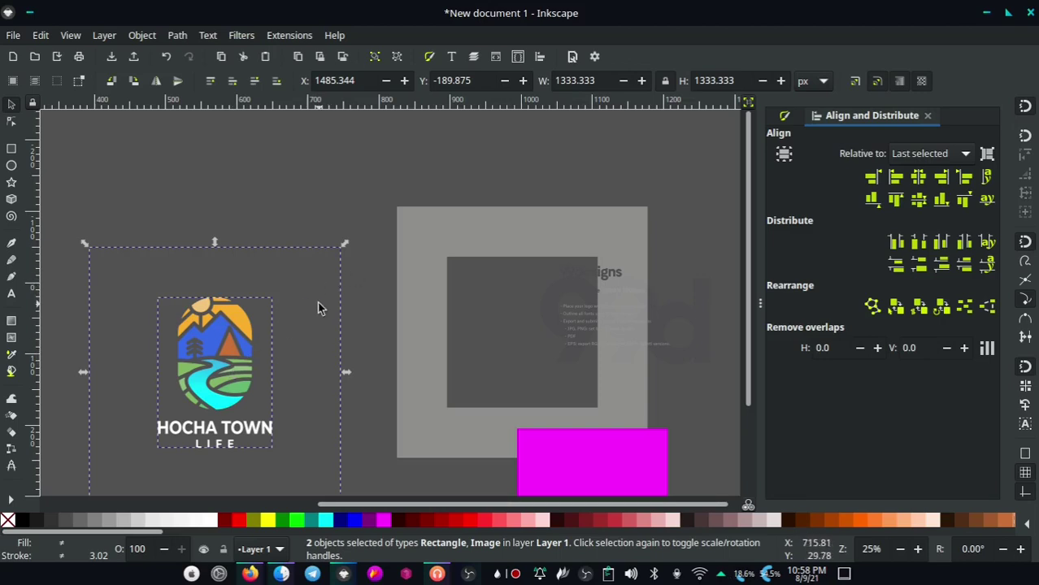
right_click(210, 343)
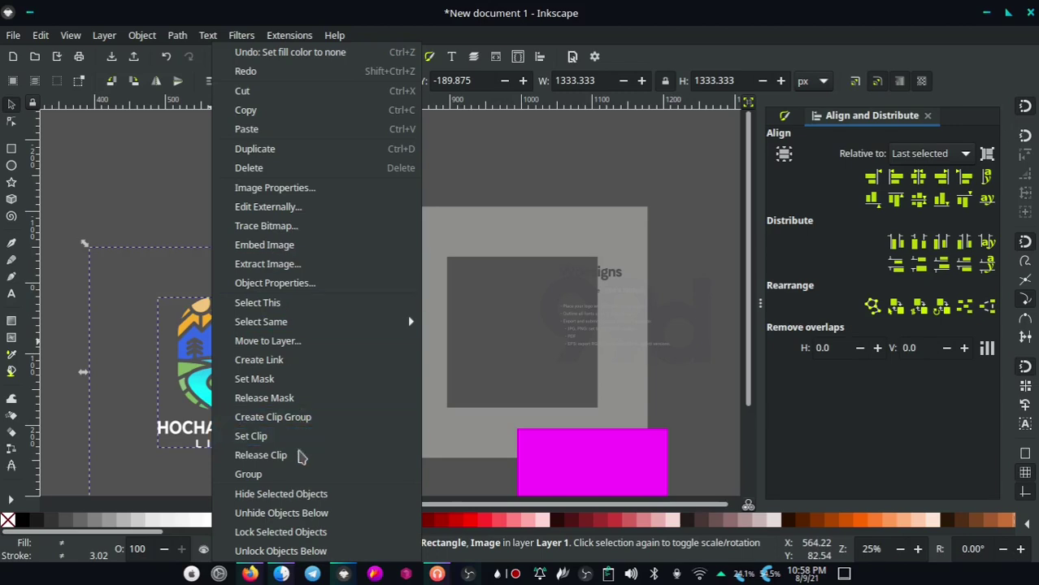
key("Escape")
key("Escape")
scroll(240, 329, "down", 1, "ctrl")
left_click_drag(240, 329, 255, 302)
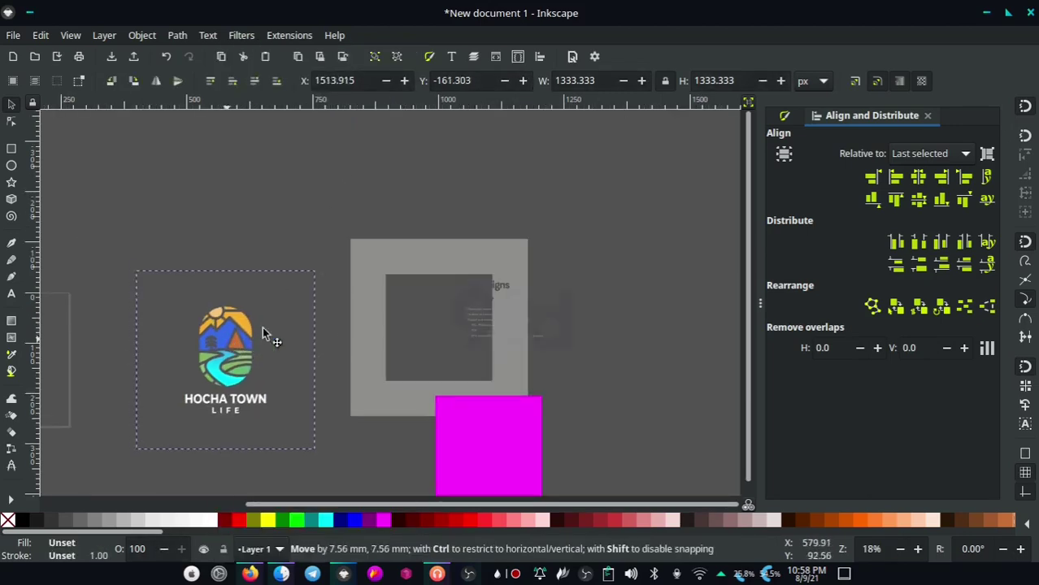
- Move the grey template frame further right and reselect the logo group
left_click(381, 259)
left_click_drag(381, 259, 537, 275)
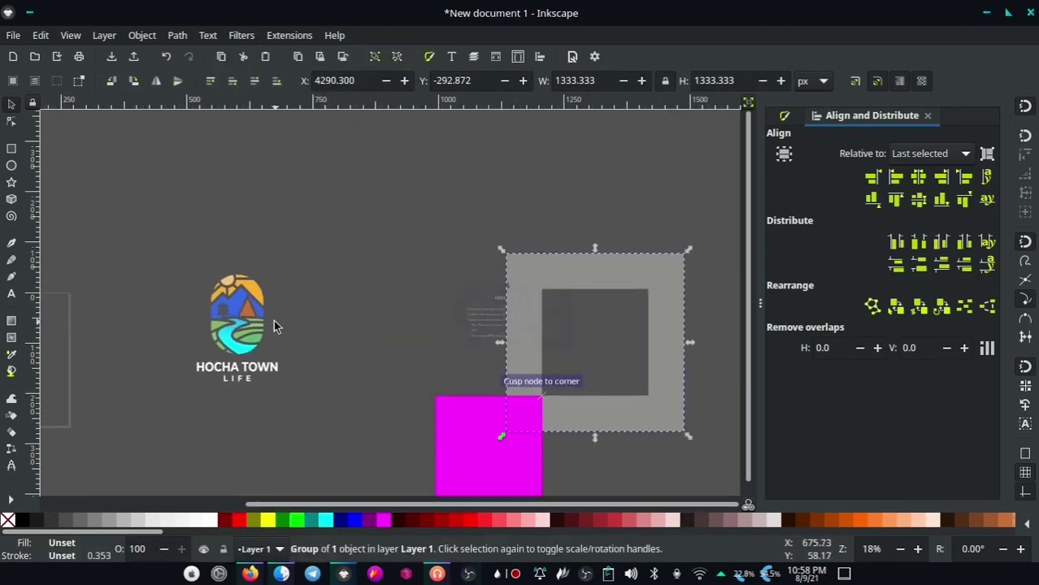
key("Escape")
left_click(230, 299)
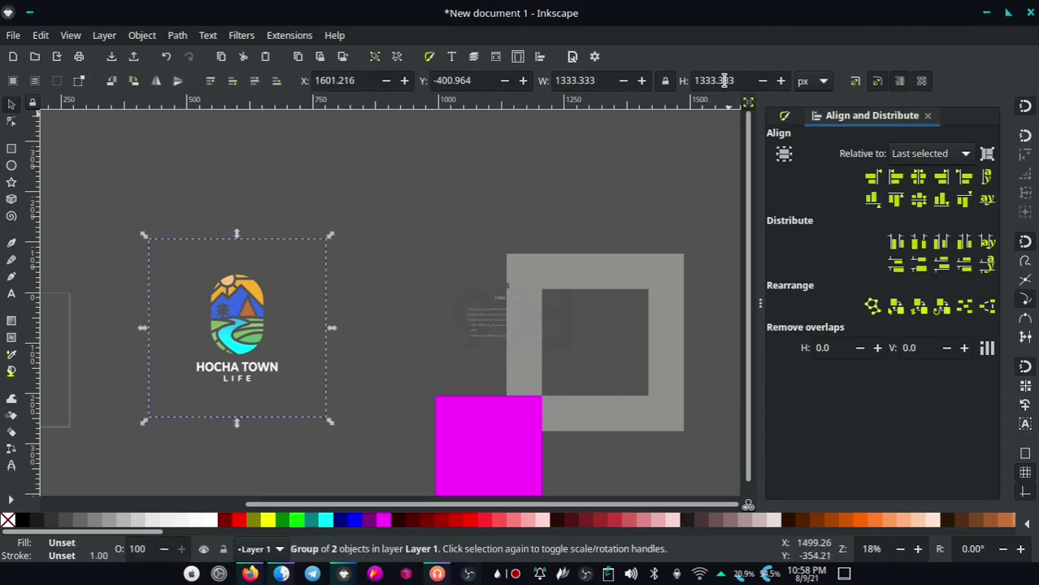
scroll(513, 319, "up", 3, "ctrl")
- Scale the logo group to 1000 px height with the ratio locked, giving 1000×1000
scroll(494, 262, "up", 2, "ctrl")
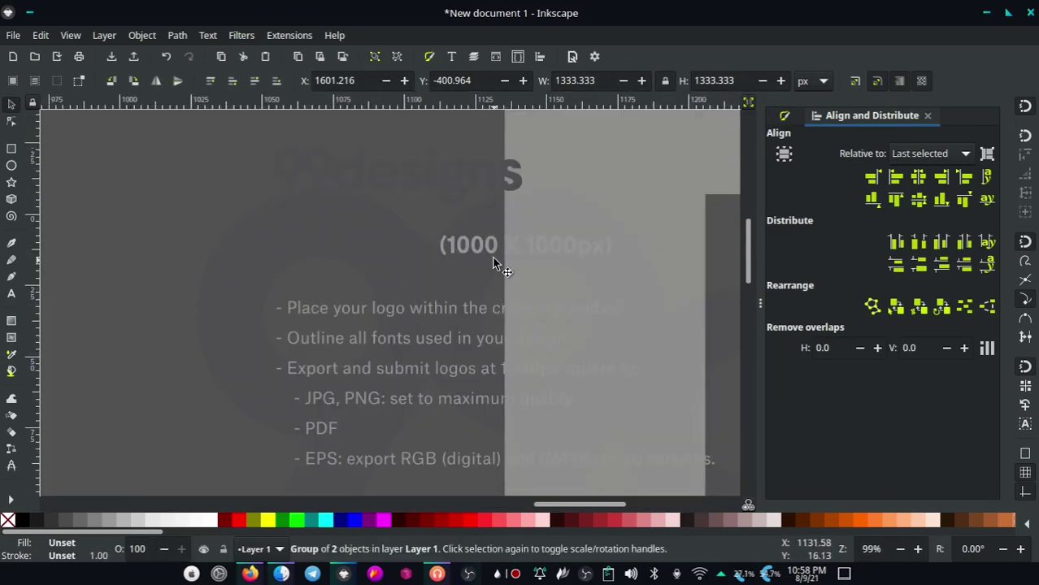
left_click(494, 263)
scroll(621, 260, "down", 3, "ctrl")
scroll(584, 265, "down", 3, "ctrl")
key("Escape")
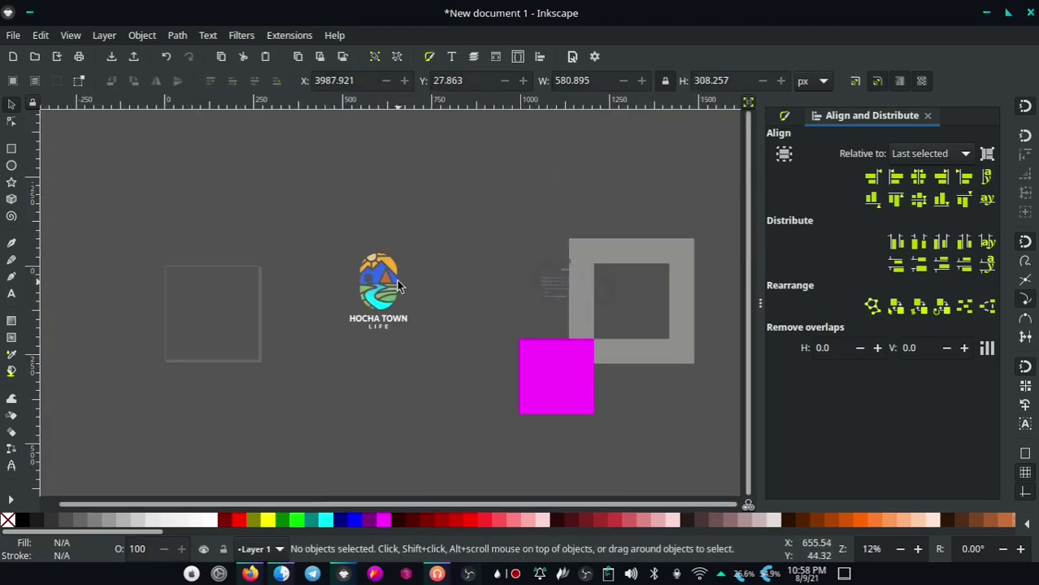
scroll(398, 286, "up", 4, "ctrl")
left_click(382, 226)
scroll(382, 226, "down", 1, "ctrl")
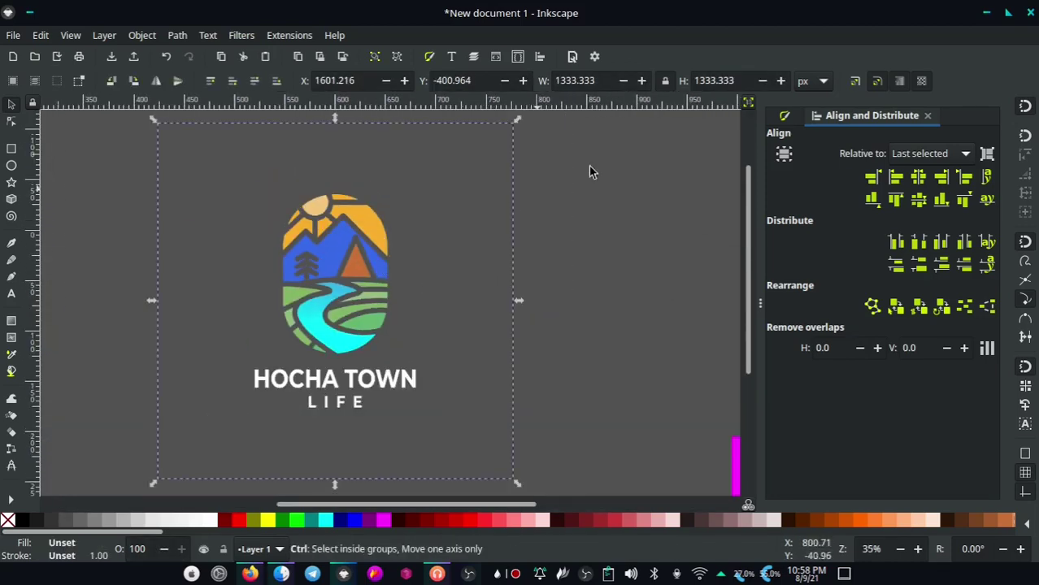
left_click(748, 80)
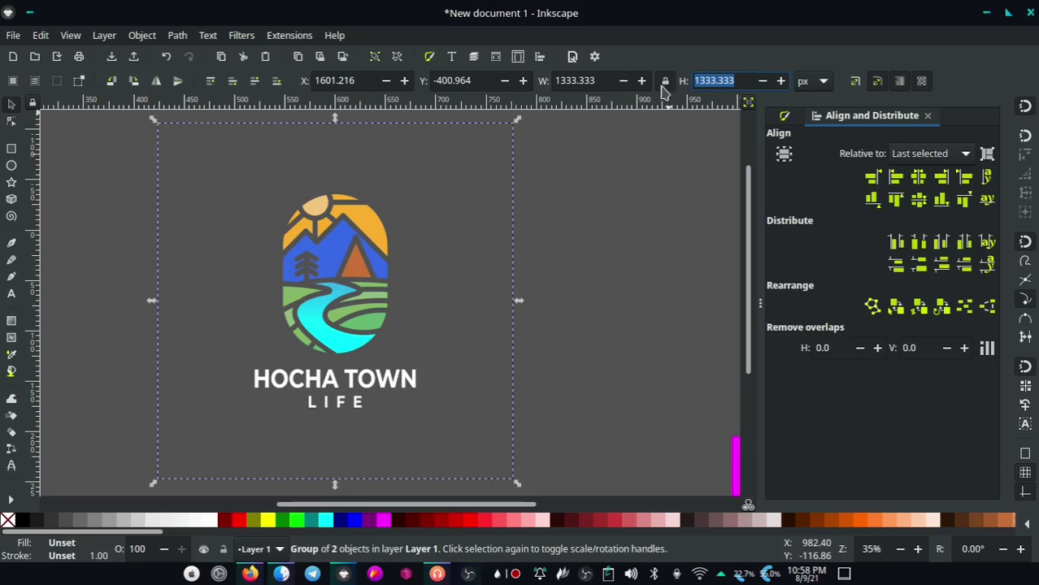
type("1000")
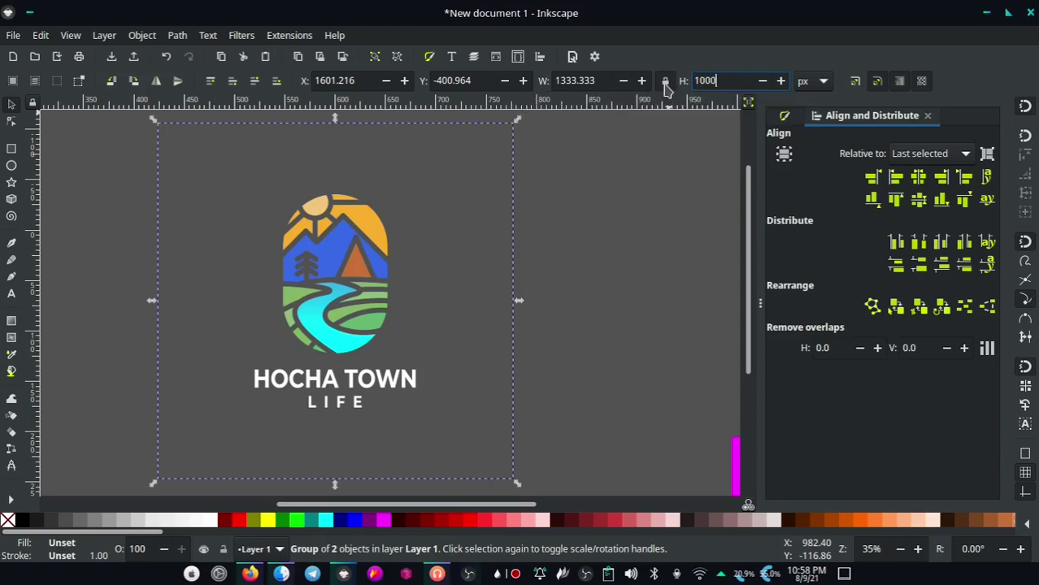
key("Return")
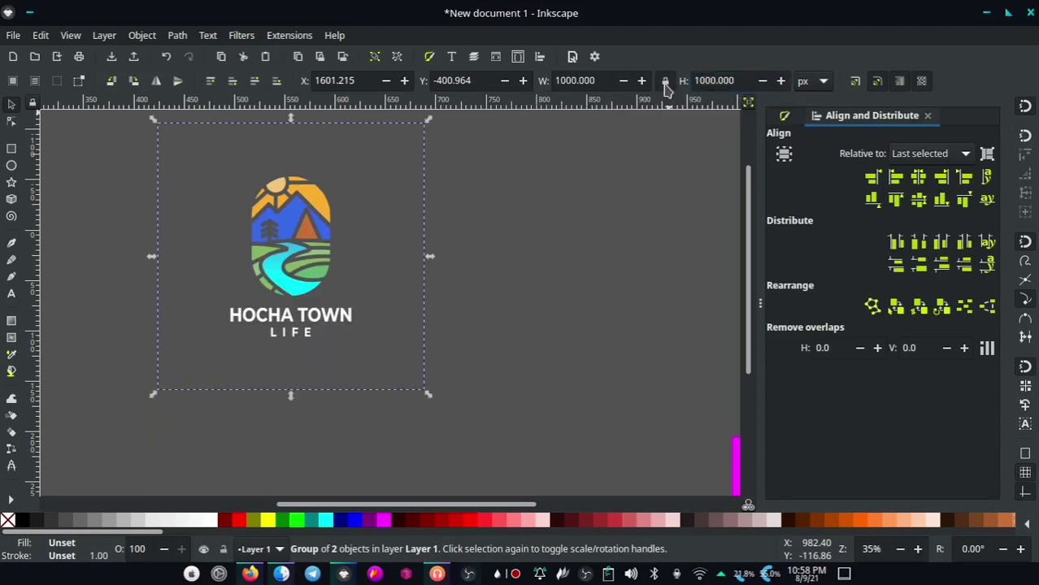
- Reposition the 1000×1000 logo group and open the Export PNG Image dialog
scroll(499, 285, "down", 2, "ctrl")
scroll(487, 294, "down", 3, "ctrl")
scroll(520, 340, "up", 3, "ctrl")
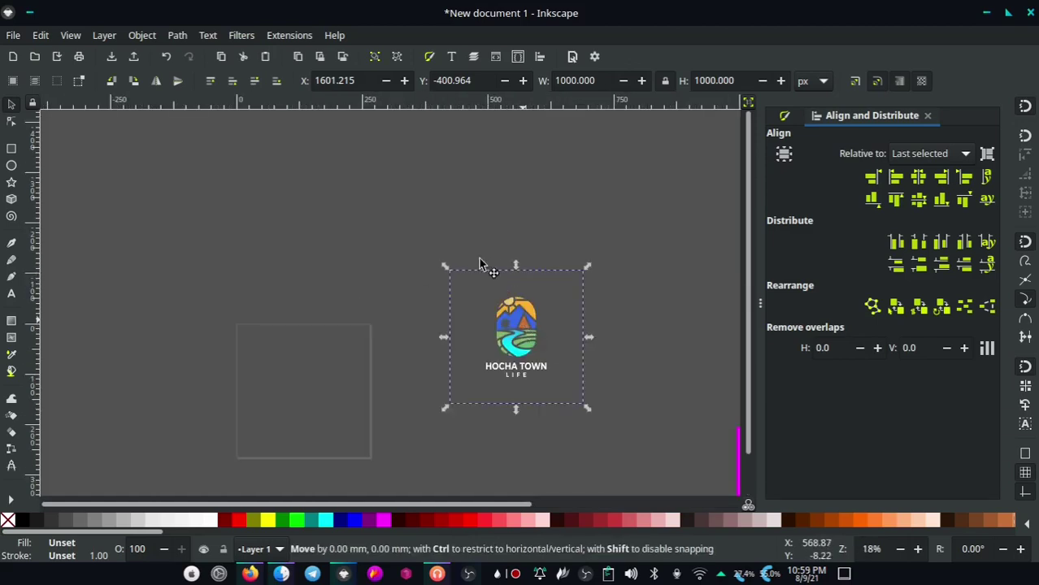
left_click_drag(519, 340, 491, 312)
scroll(491, 308, "up", 2, "ctrl")
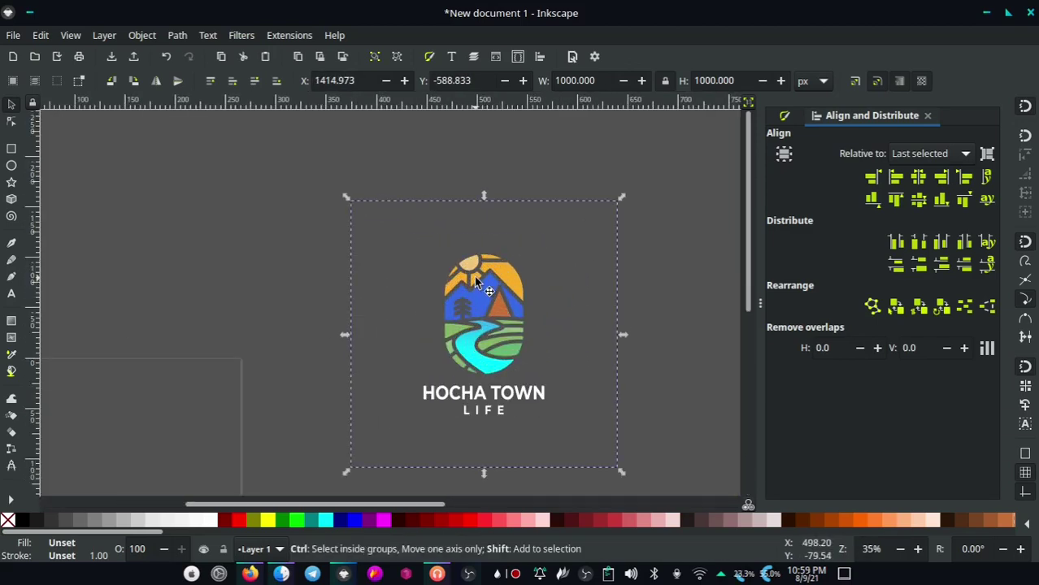
key("shift+ctrl+e")
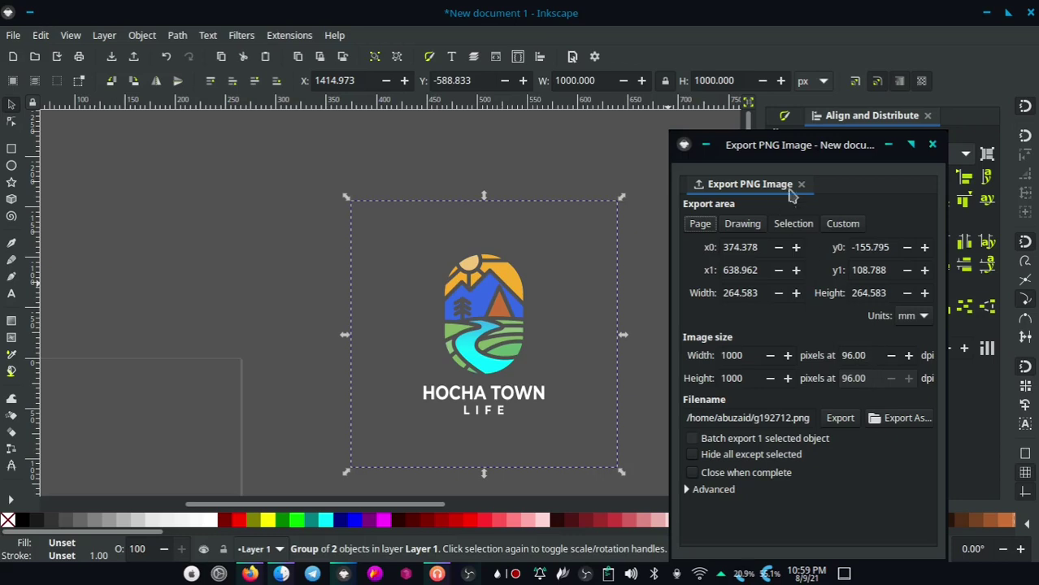
- Set the export to 300 dpi for the reselected logo group only, giving 3125×3125 px
left_click_drag(782, 145, 765, 136)
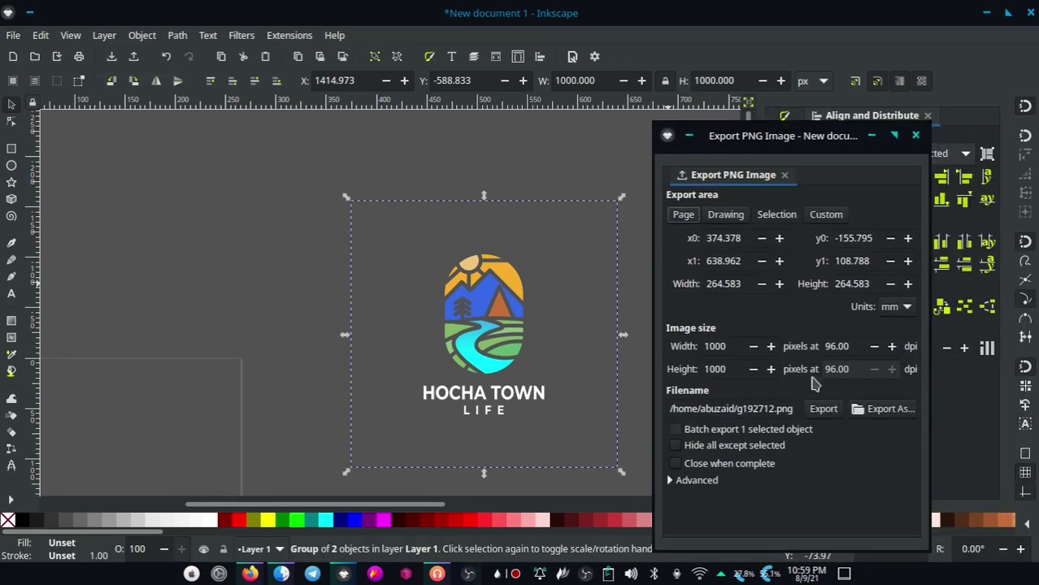
left_click_drag(857, 346, 768, 351)
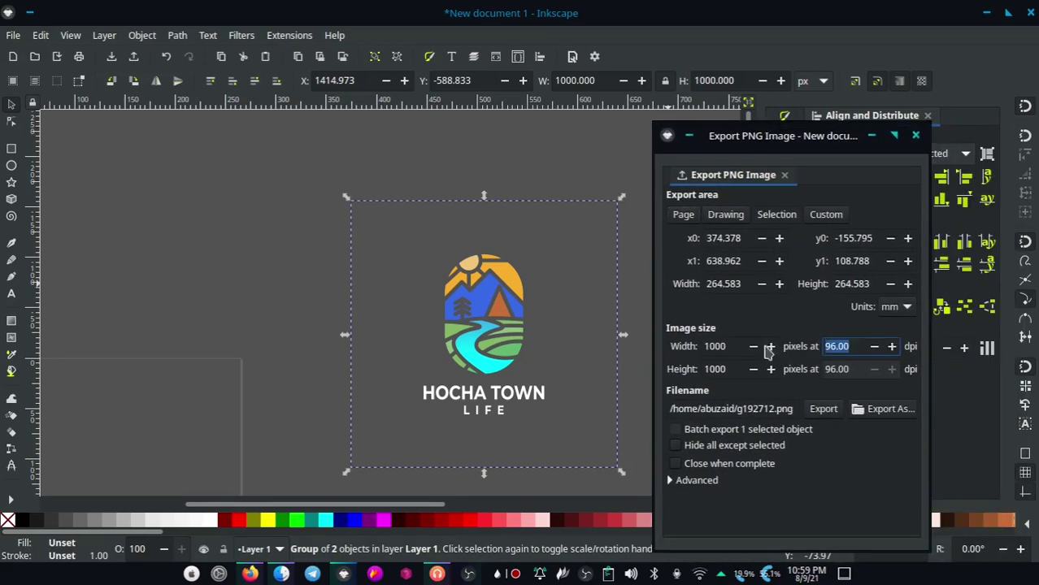
type("300")
key("Return")
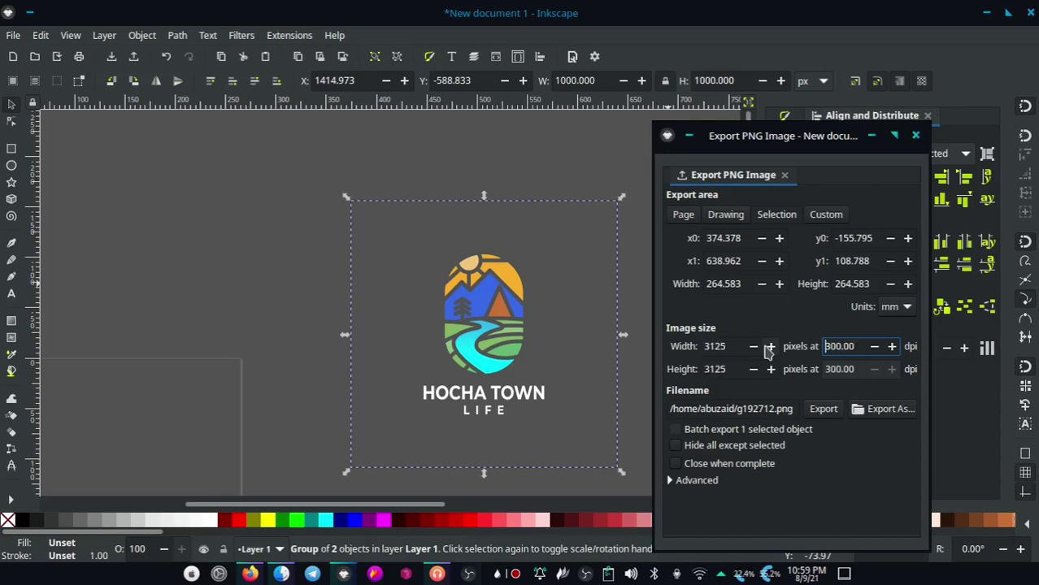
left_click(612, 173)
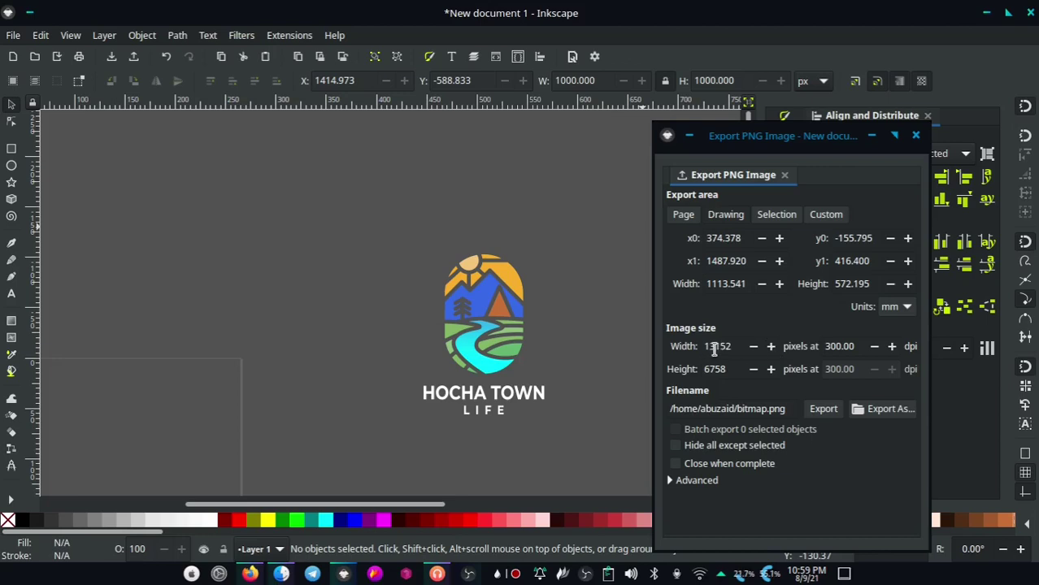
left_click(499, 315)
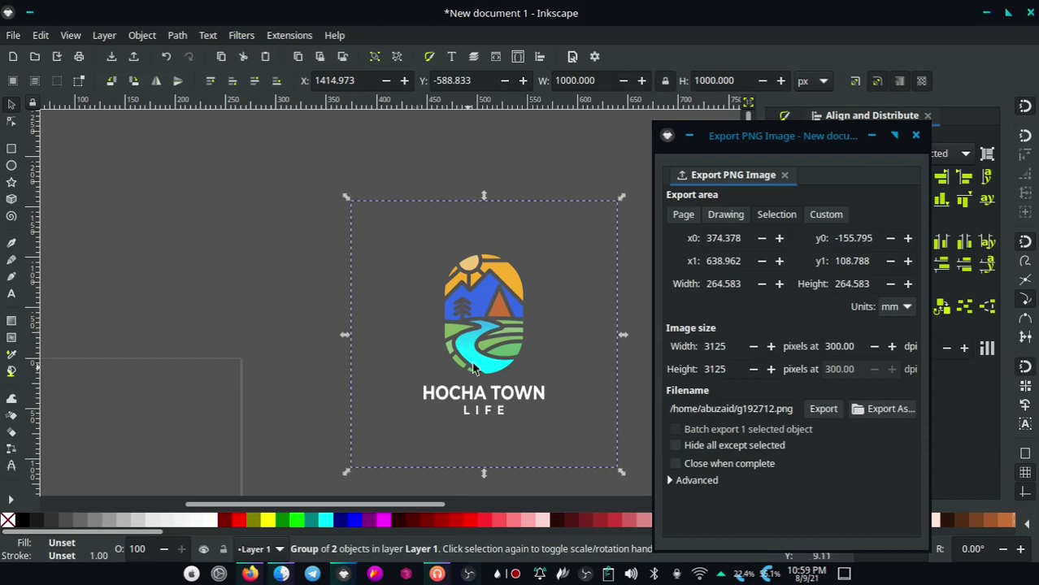
left_click_drag(499, 338, 324, 335)
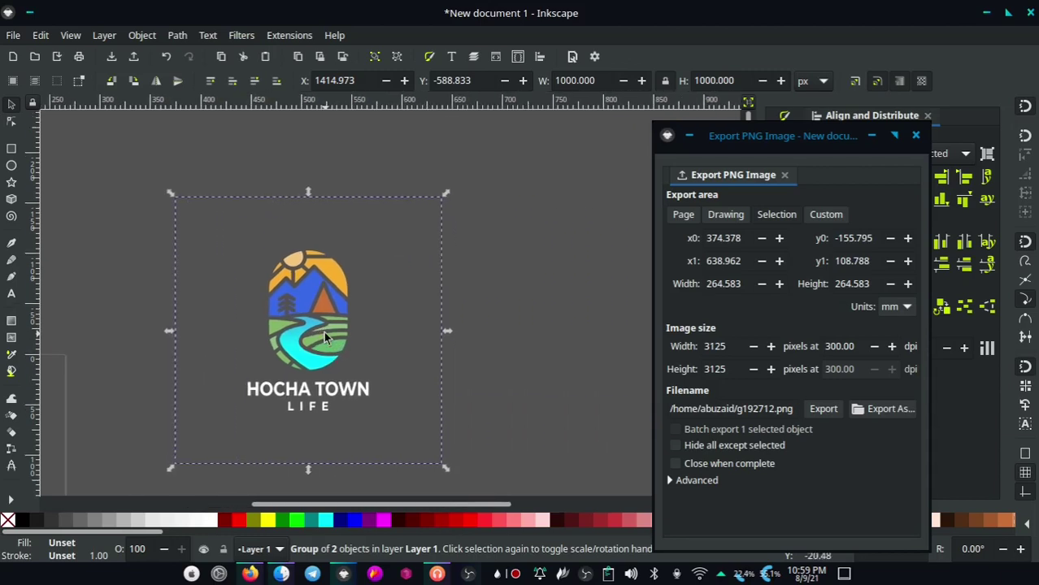
- Export the logo as TES.png in Pictures, replacing the existing file
left_click(890, 410)
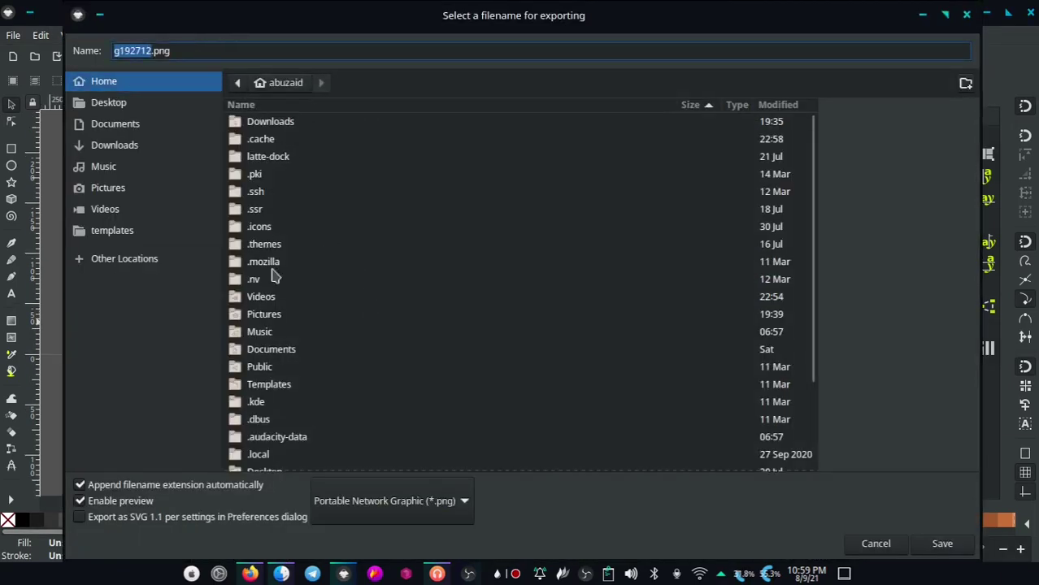
left_click(122, 188)
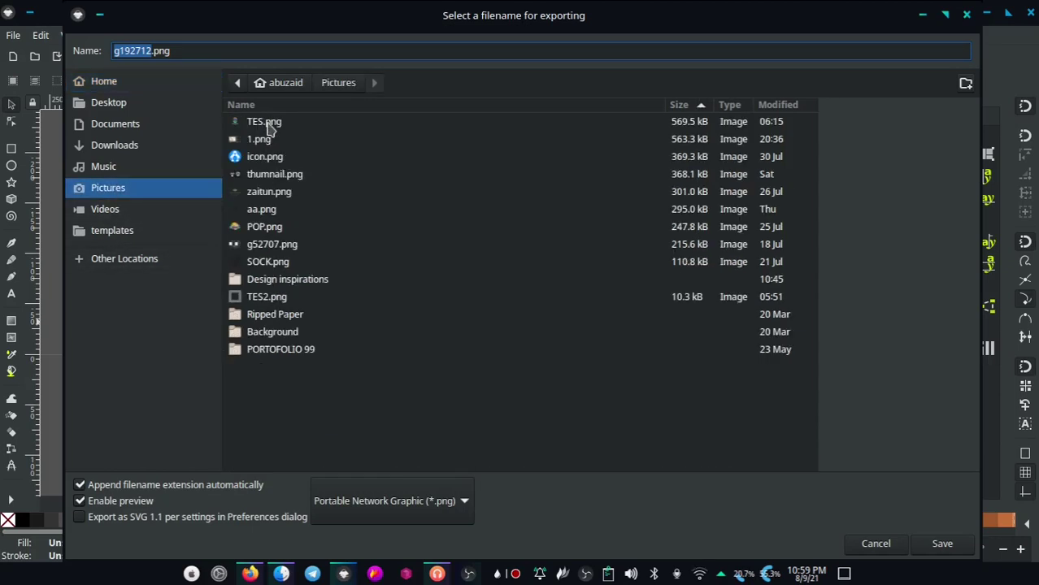
left_click(263, 122)
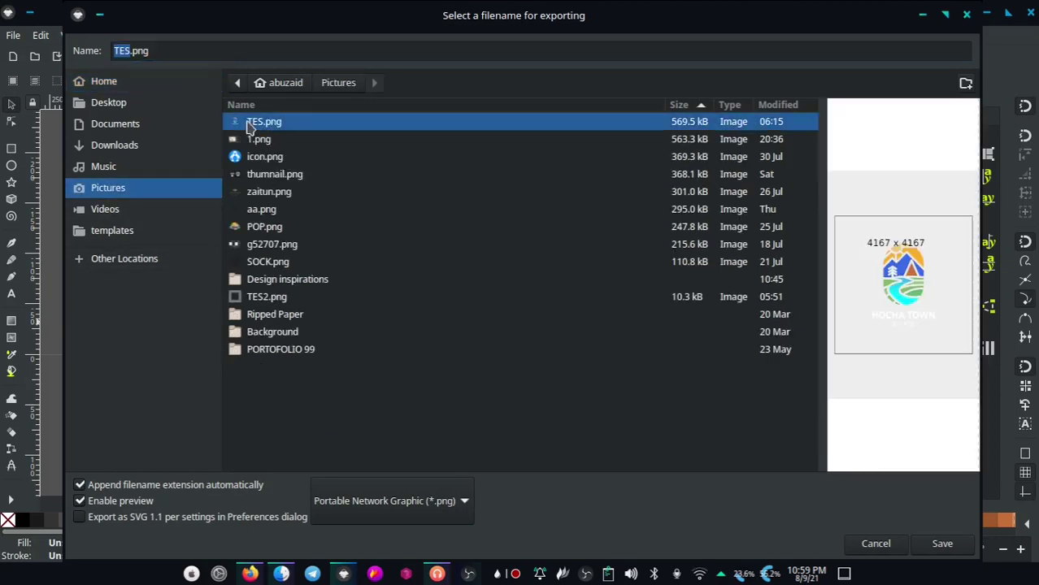
left_click(945, 555)
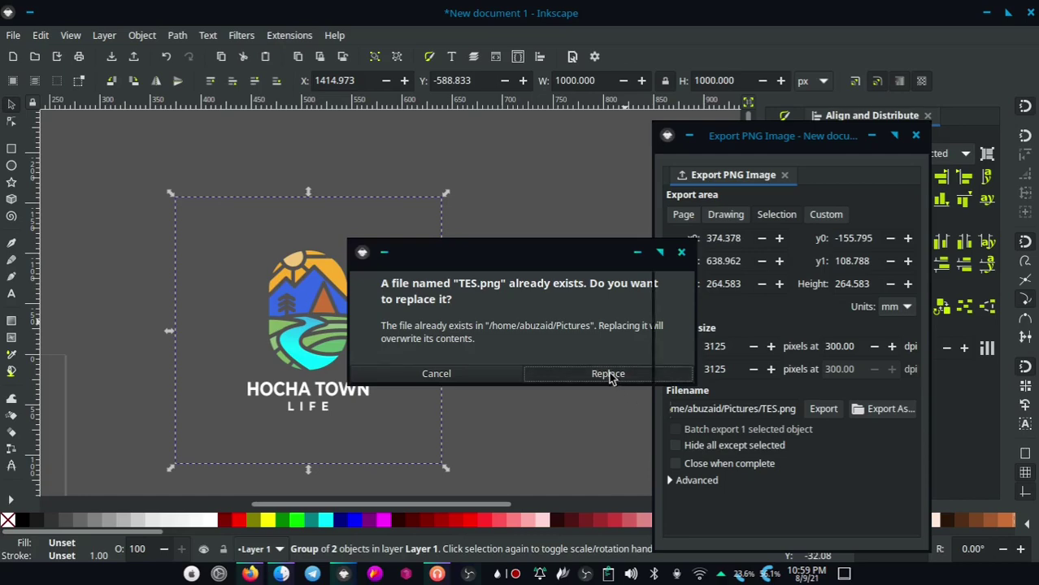
left_click(609, 375)
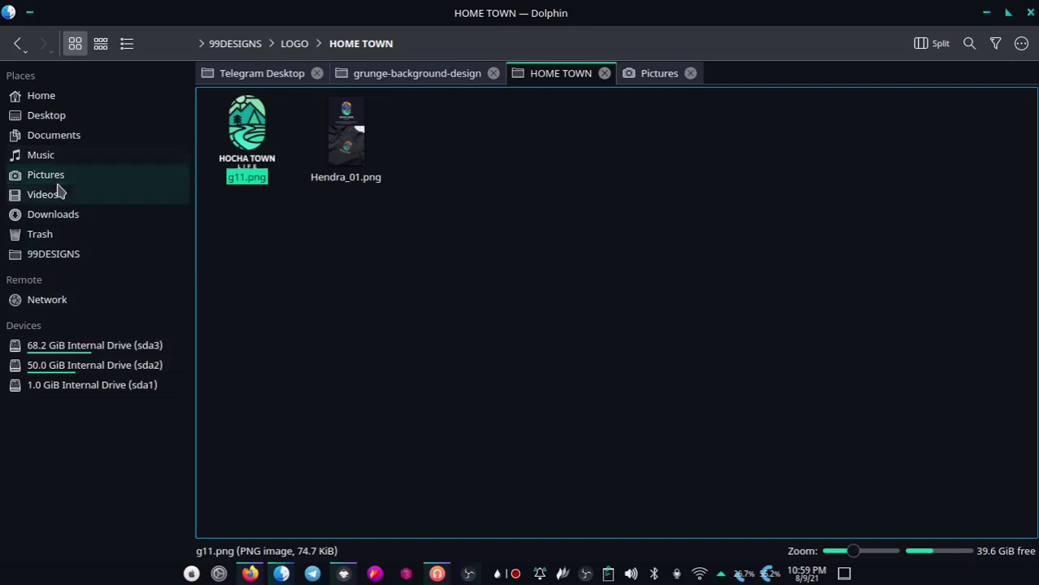
- Show the Pictures folder in Dolphin and open TES.png to check the export
left_click(71, 177)
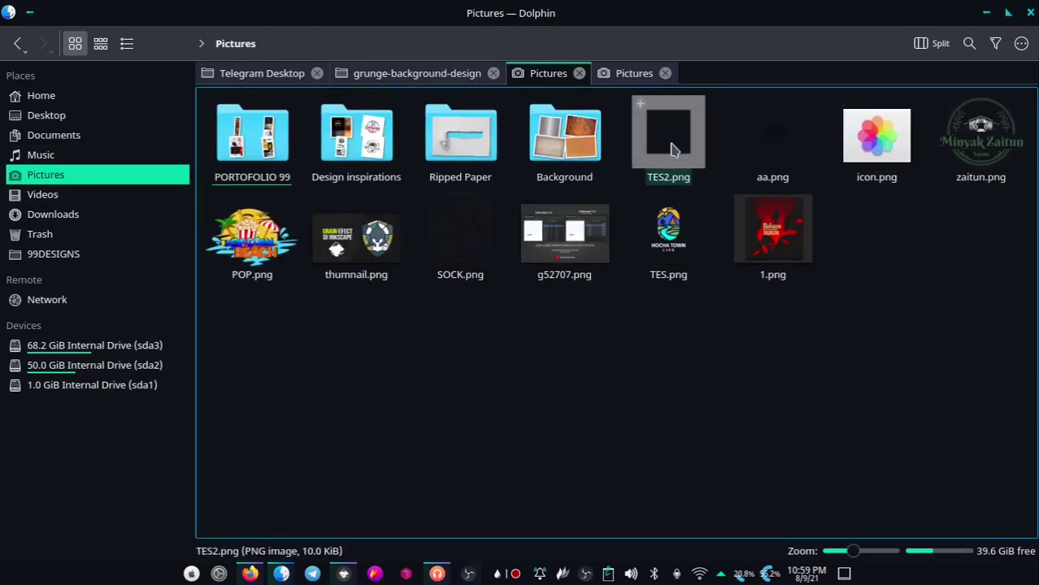
mouse_move(667, 237)
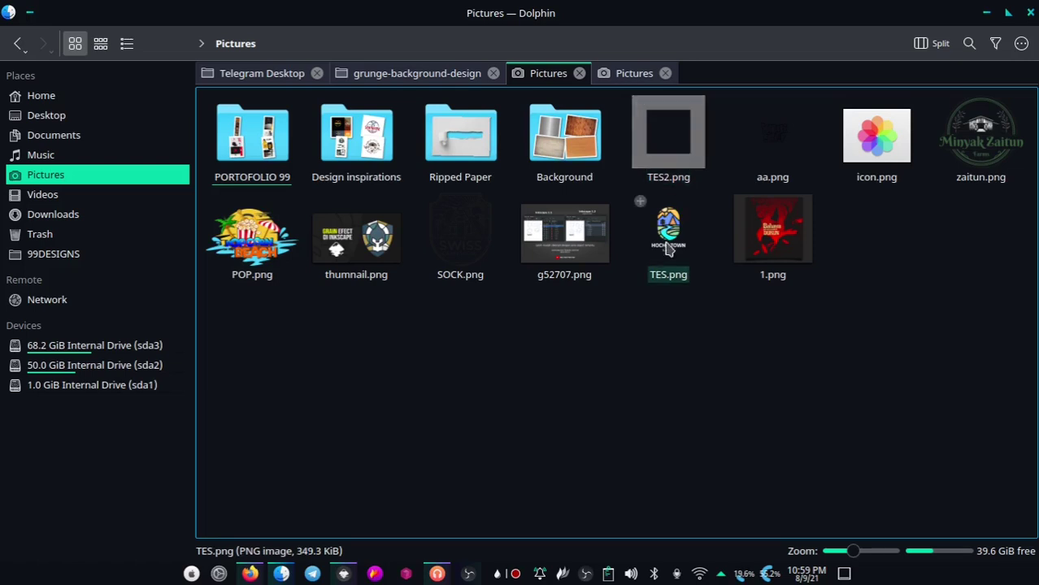
double_click(667, 253)
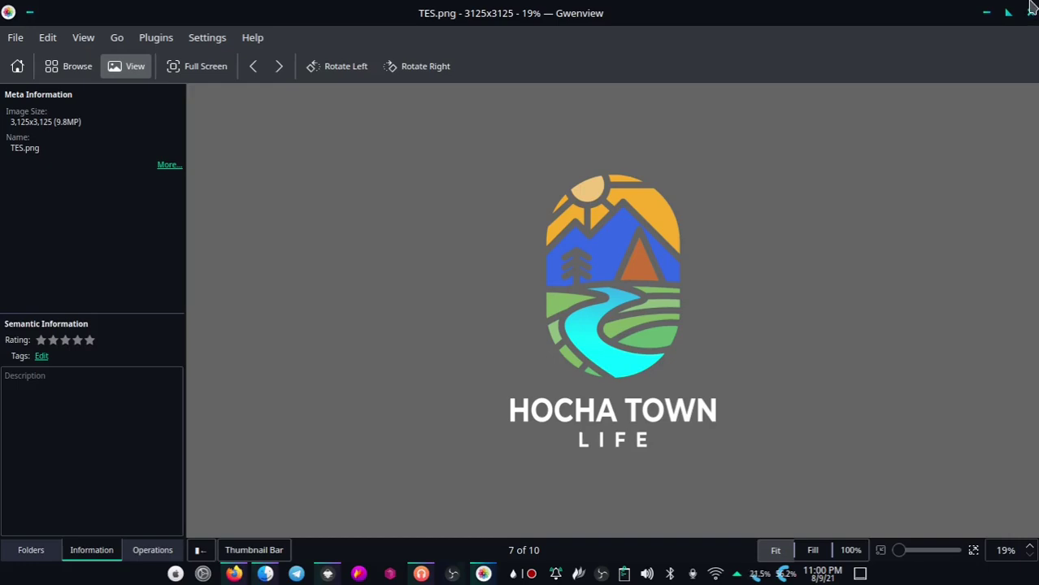
- Close Gwenview after confirming TES.png is 3125×3125
left_click(1030, 11)
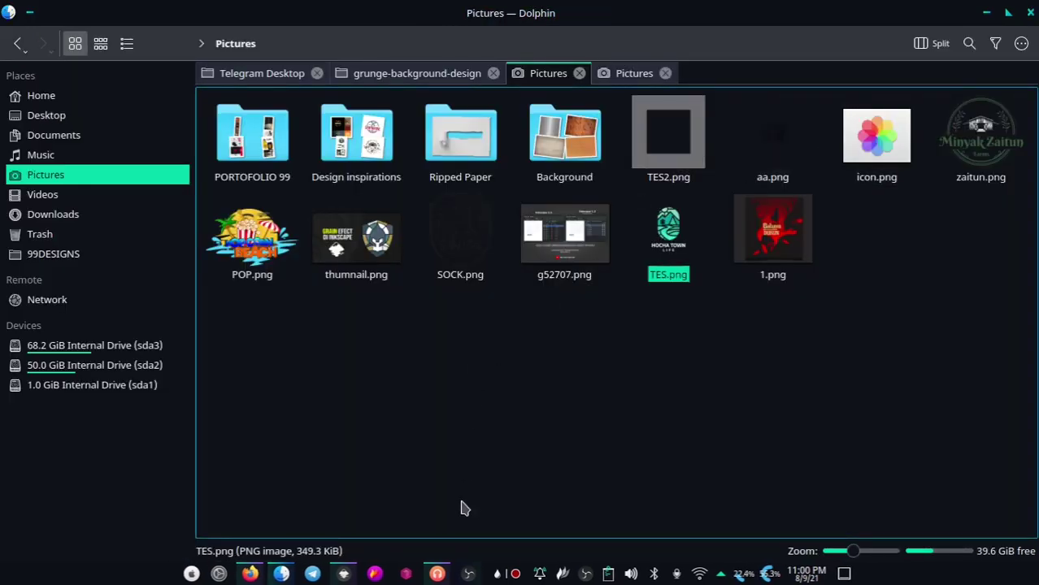